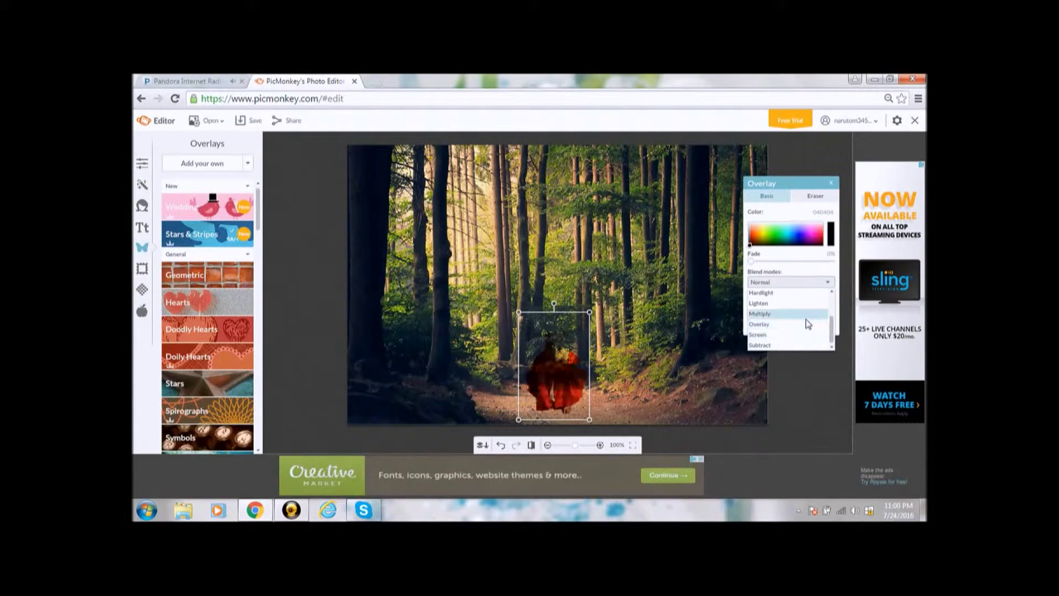
# - Dismiss the overlay's blend mode options and try the Tint effect on the forest scene, discarding it
pyautogui.click(839, 388)
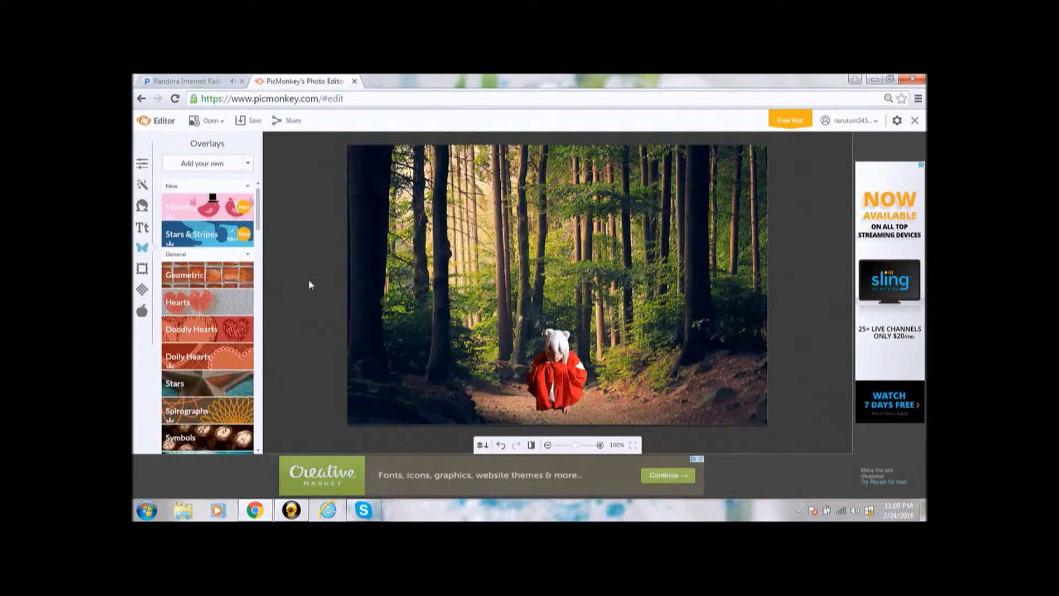
pyautogui.click(142, 184)
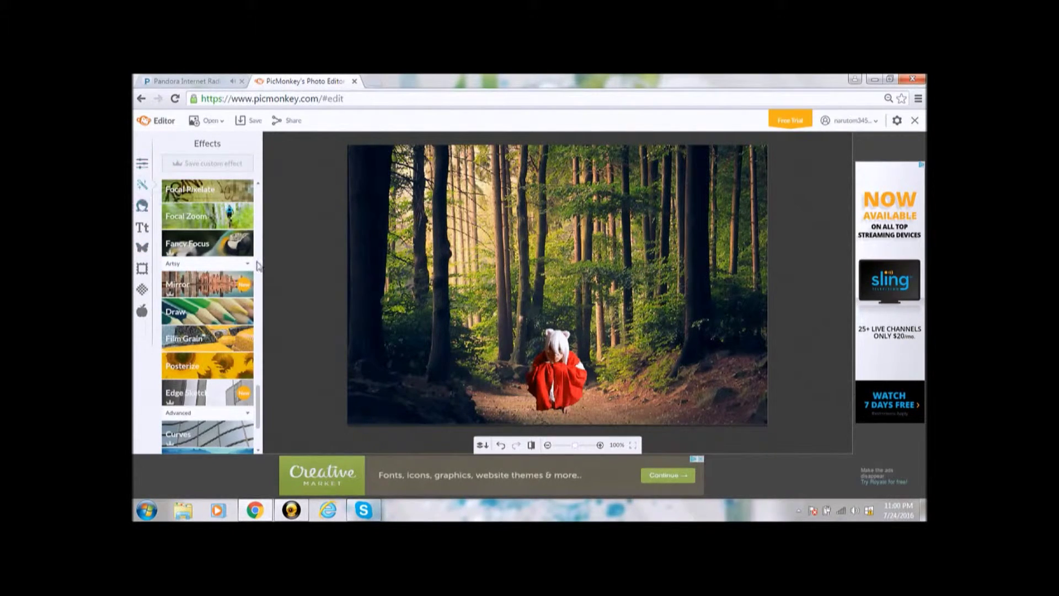
pyautogui.scroll(9, 226, 331)
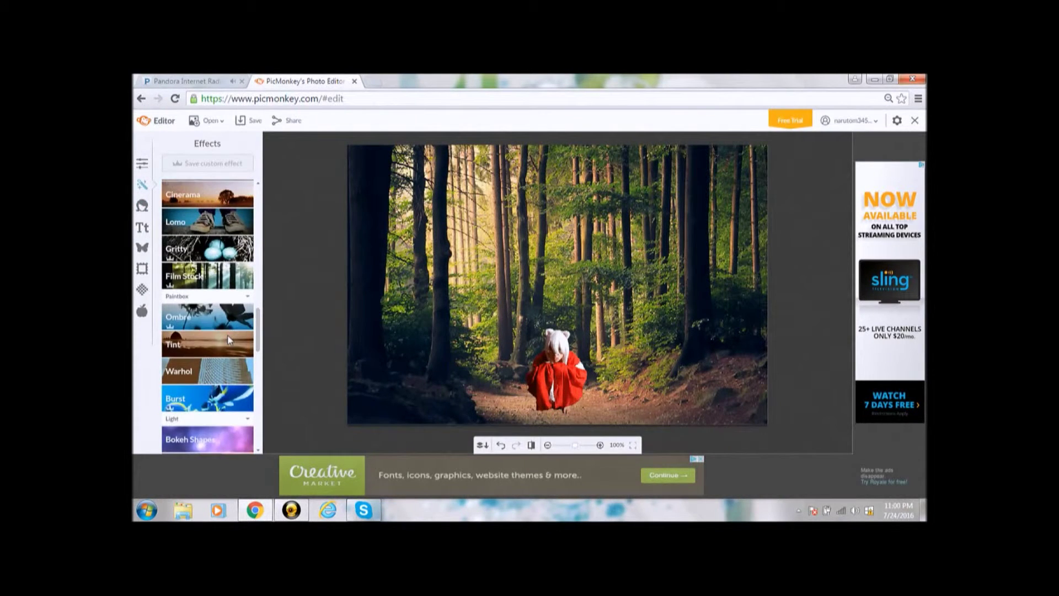
pyautogui.click(230, 340)
pyautogui.click(233, 437)
# - Nudge the red-robed figure overlay slightly down on the forest path and deselect it
pyautogui.click(556, 369)
pyautogui.moveTo(556, 369); pyautogui.dragTo(558, 372)
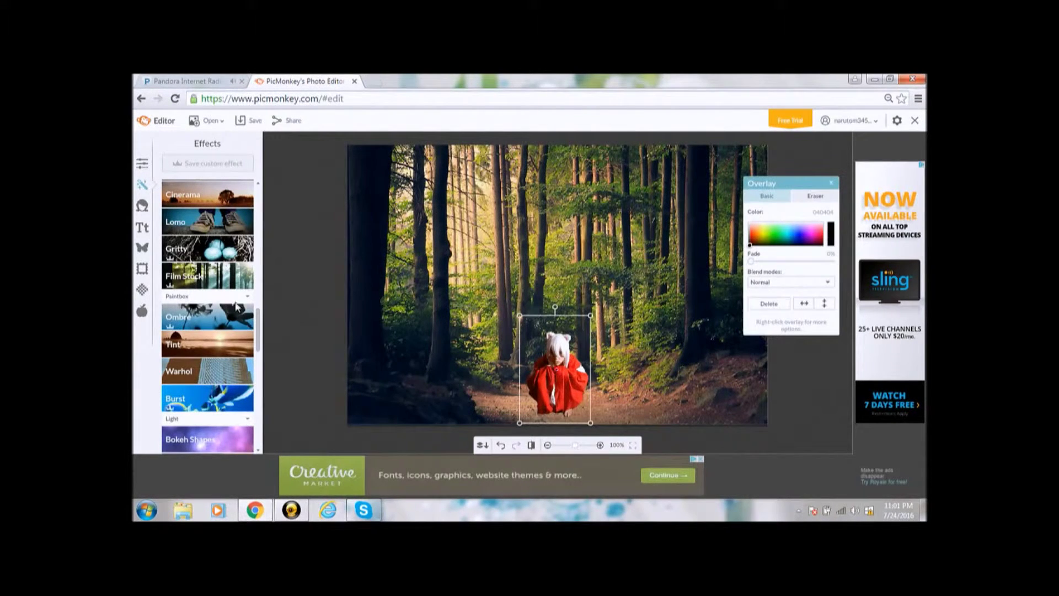
pyautogui.click(284, 298)
# - Save the forest composite to the computer's Desktop under the file name yrt
pyautogui.click(243, 121)
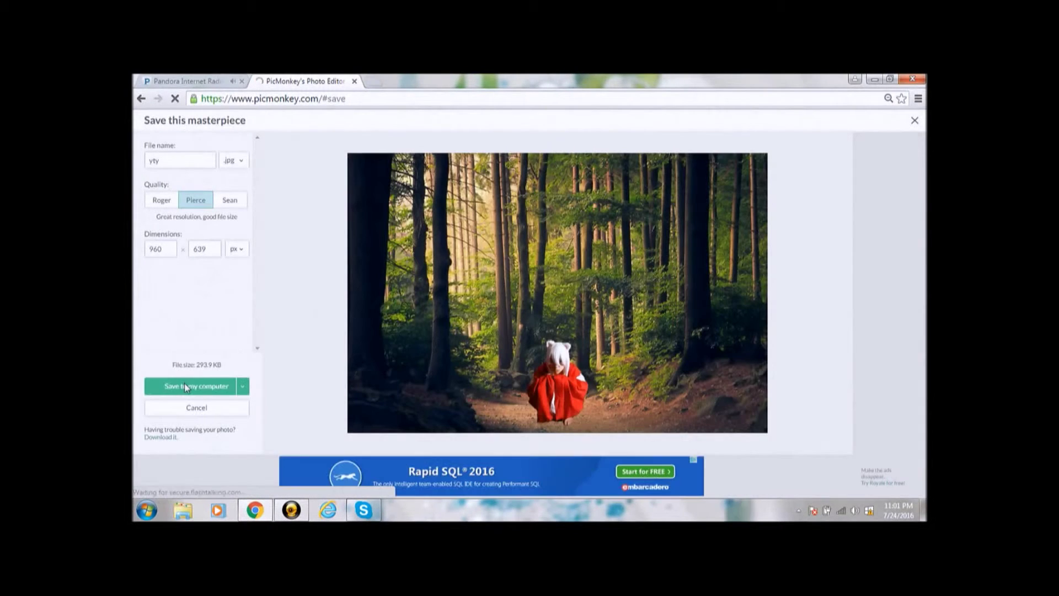
pyautogui.click(186, 387)
pyautogui.write('y')
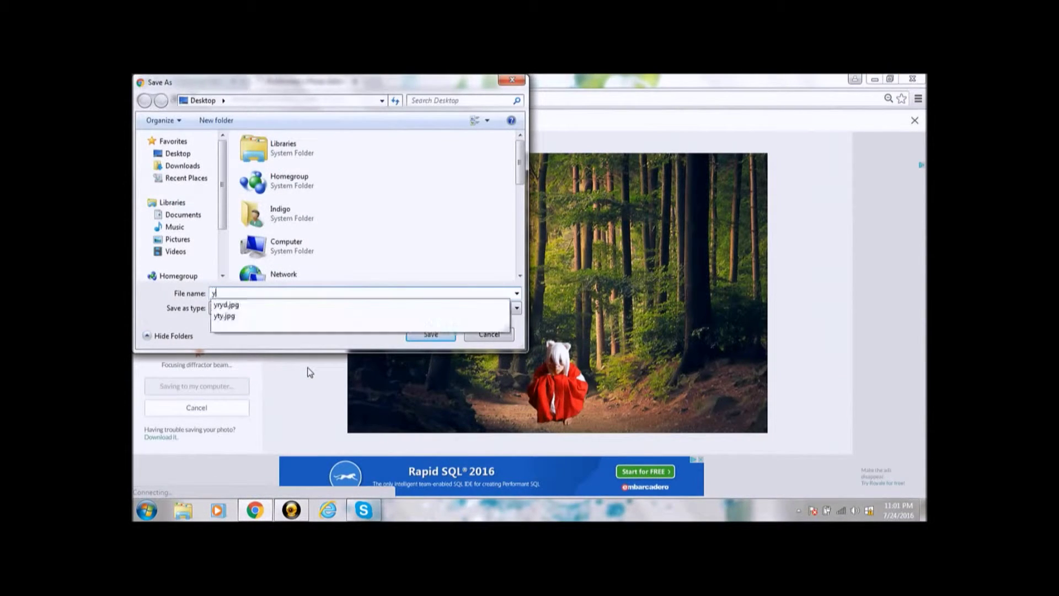
pyautogui.write('rt')
pyautogui.press('Return')
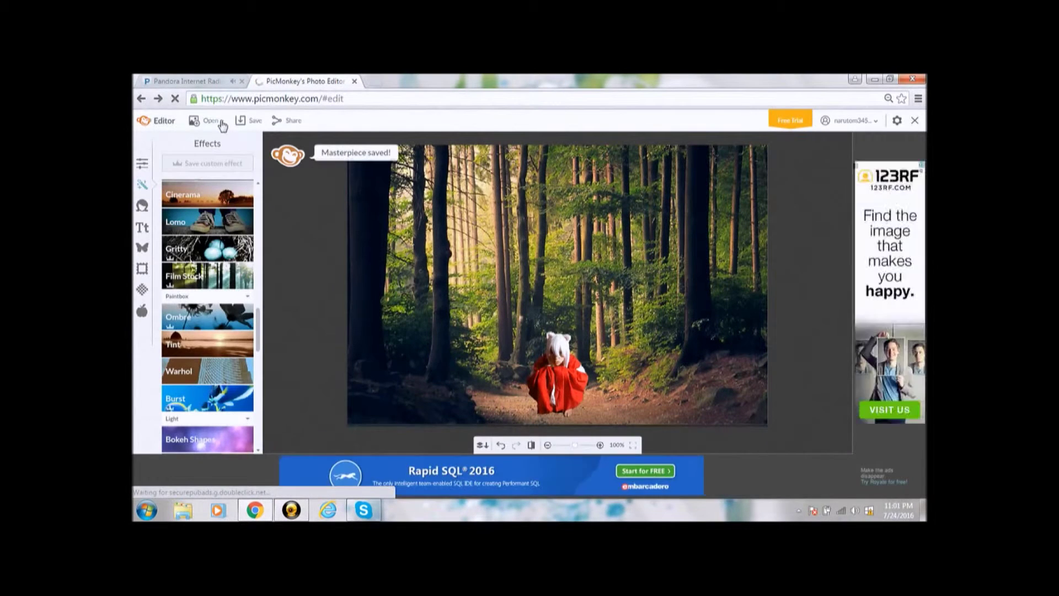
# - Close the current image and open the saved forest composite from the Desktop as a new image
pyautogui.click(221, 122)
pyautogui.click(231, 142)
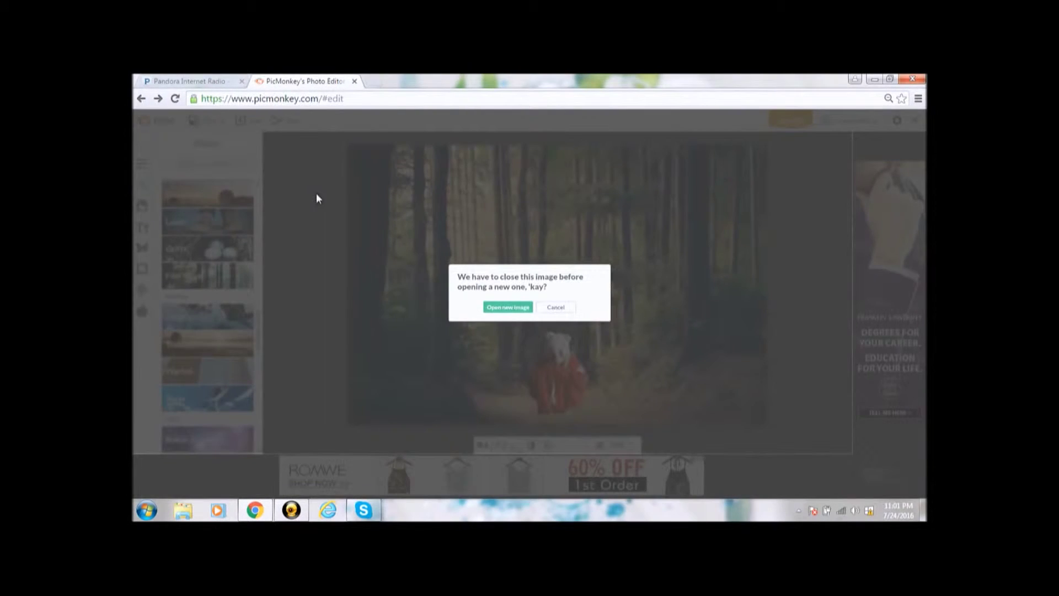
pyautogui.click(519, 307)
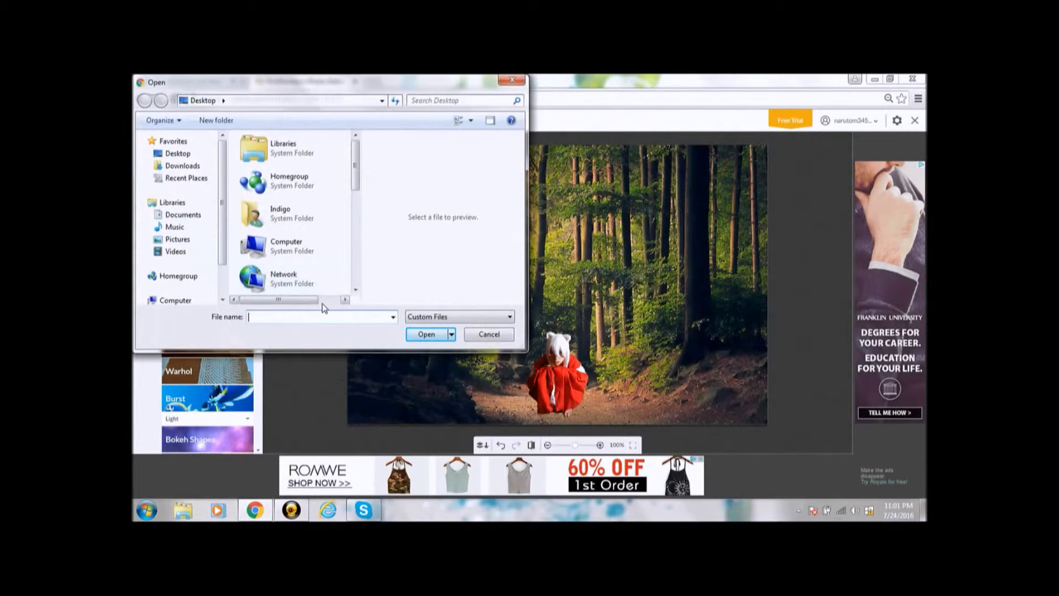
pyautogui.write('yes')
pyautogui.press('Return')
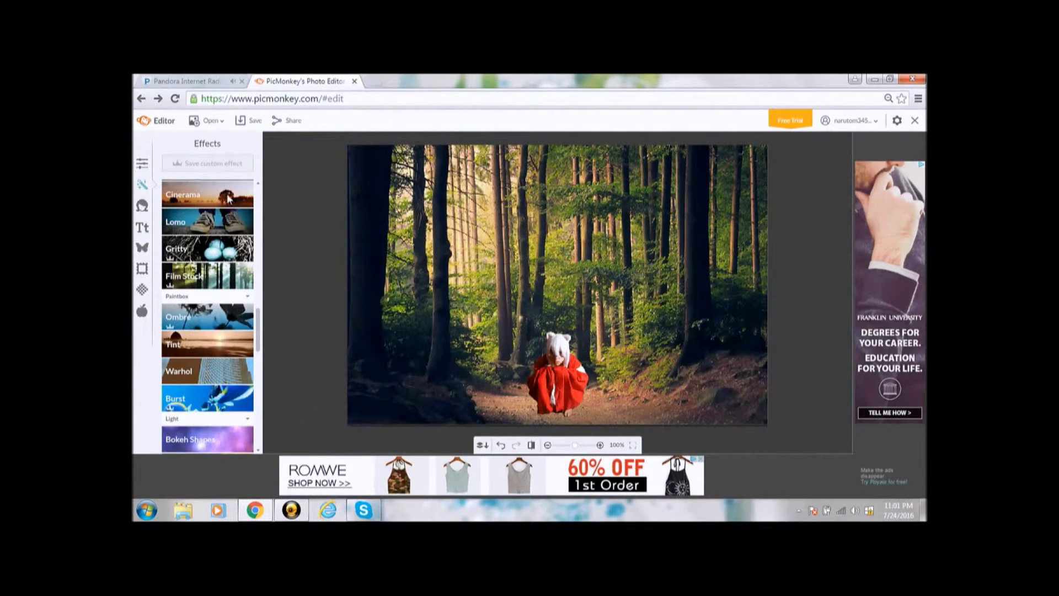
# - Try the Tint effect and the Cinerama effect without the letterbox on the composite, cancelling each
pyautogui.click(210, 341)
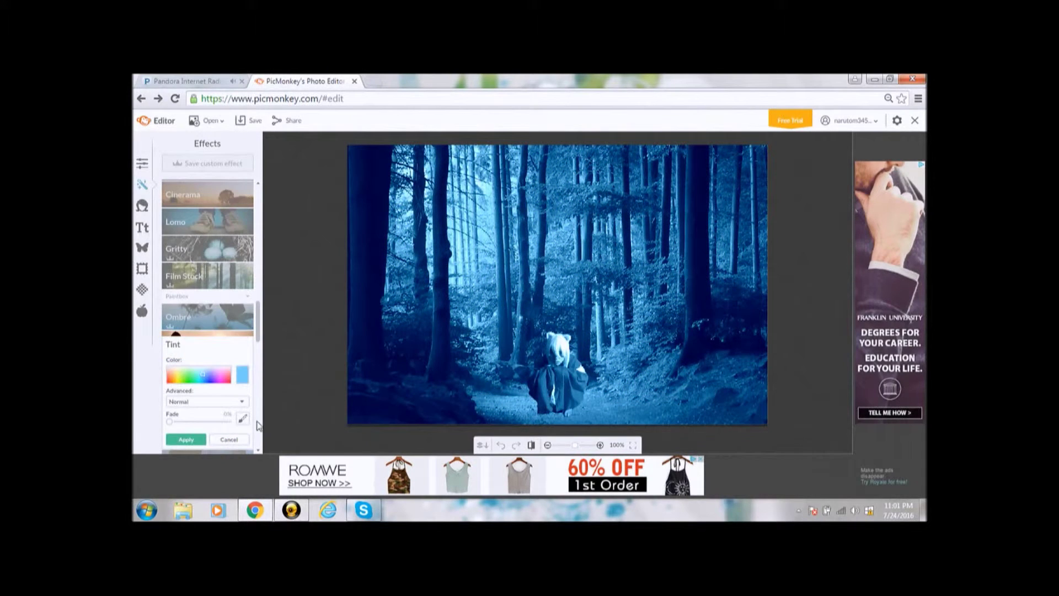
pyautogui.click(228, 439)
pyautogui.click(220, 202)
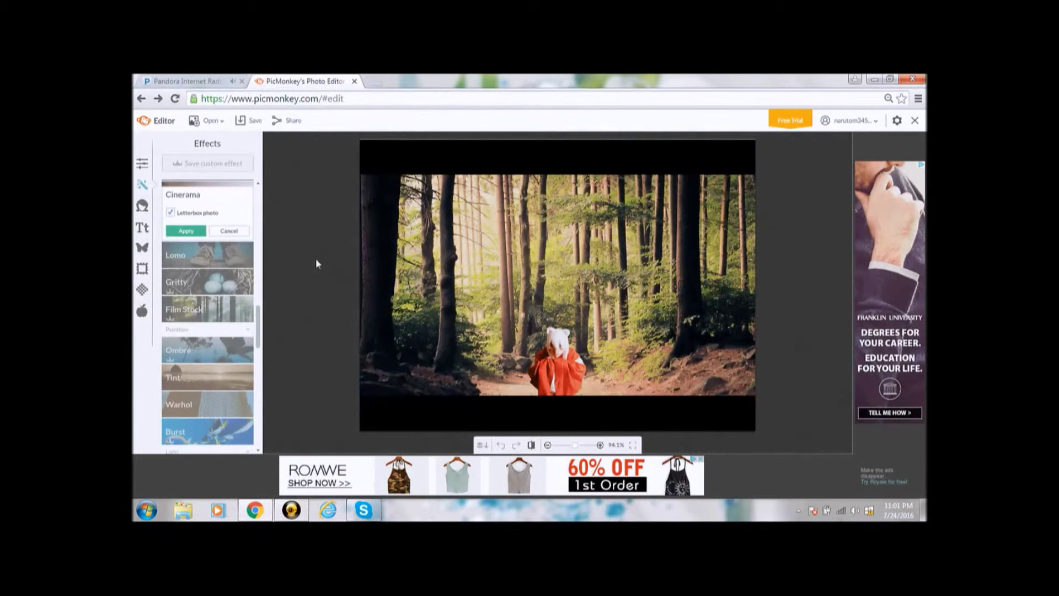
pyautogui.click(171, 213)
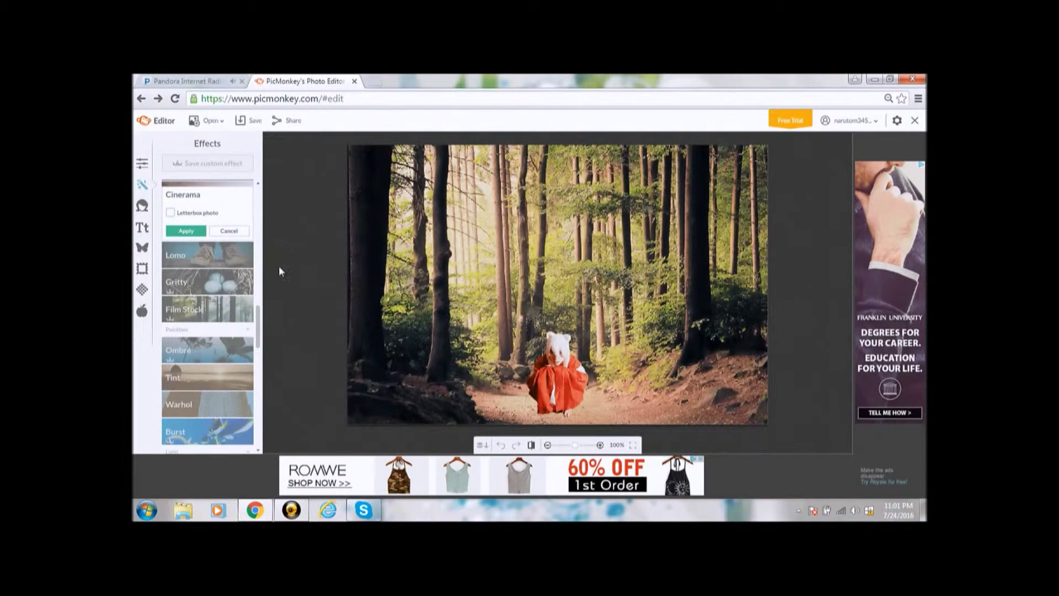
pyautogui.click(226, 231)
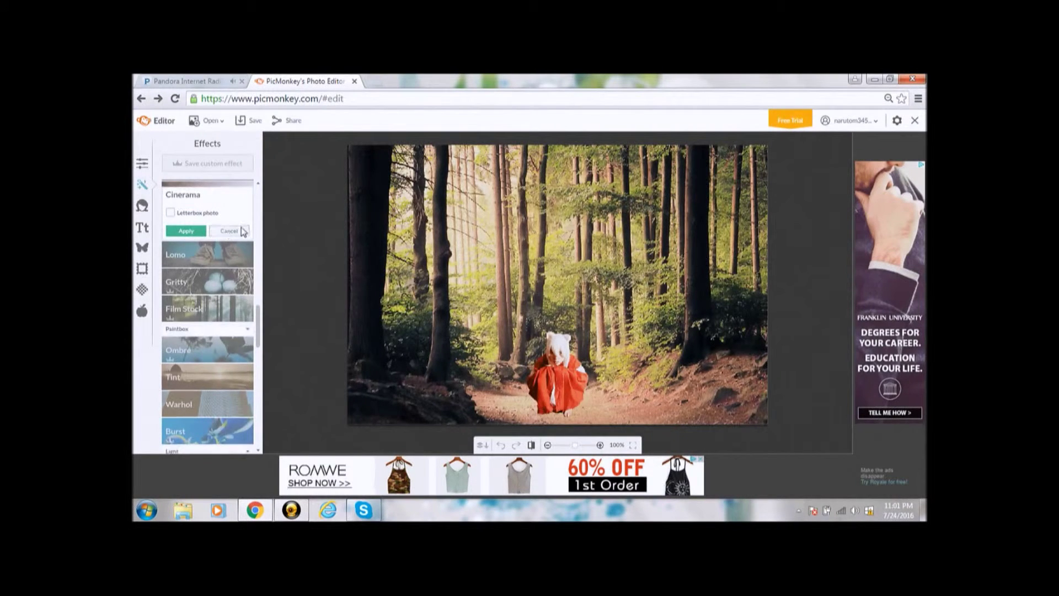
# - Try the Sepia and Black and White effects on the composite, cancelling each
pyautogui.moveTo(260, 303); pyautogui.dragTo(262, 285)
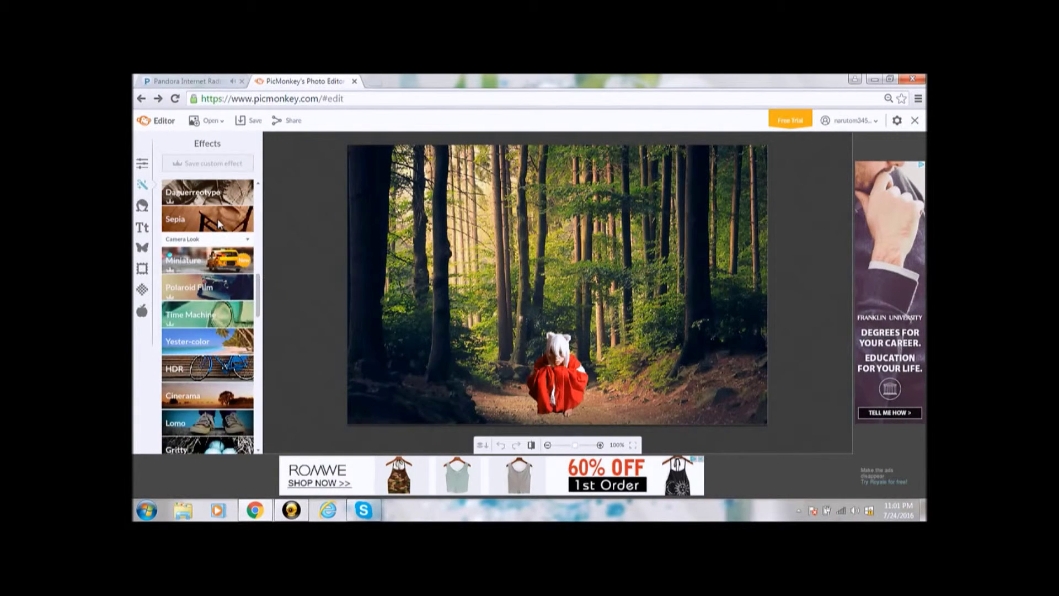
pyautogui.click(239, 226)
pyautogui.click(226, 293)
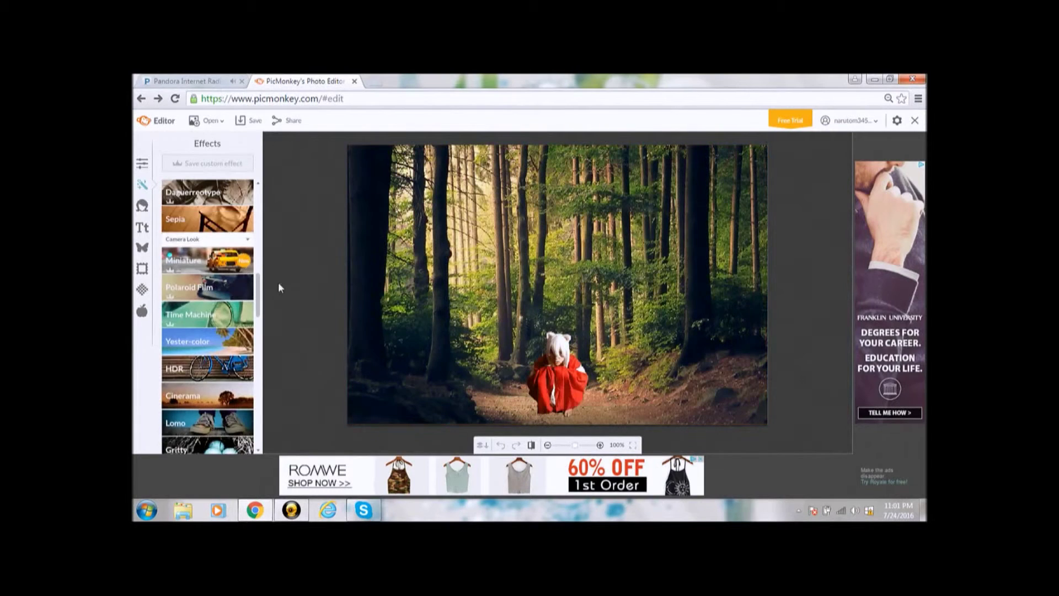
pyautogui.moveTo(259, 293); pyautogui.dragTo(258, 242)
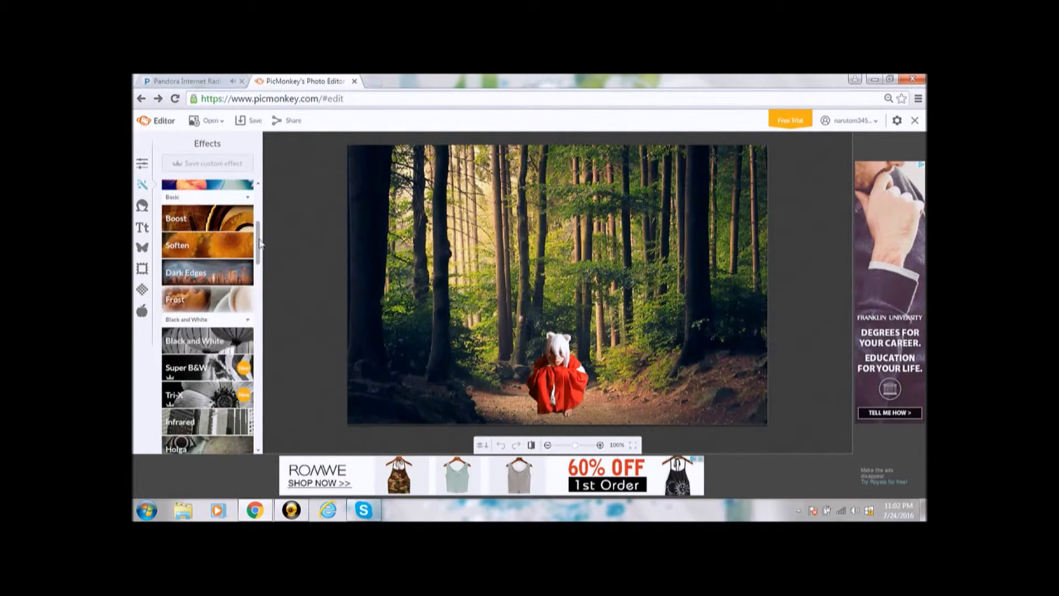
pyautogui.click(234, 334)
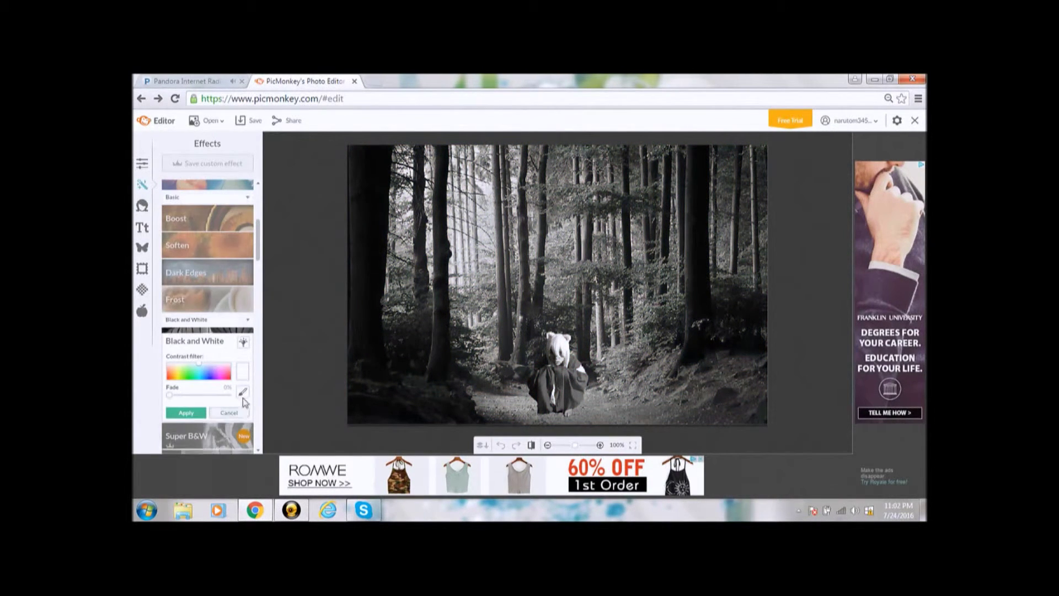
pyautogui.click(229, 413)
# - Try the Soften effect with lowered sliders and the Intrepid effect on the composite, cancelling both
pyautogui.scroll(2, 243, 256)
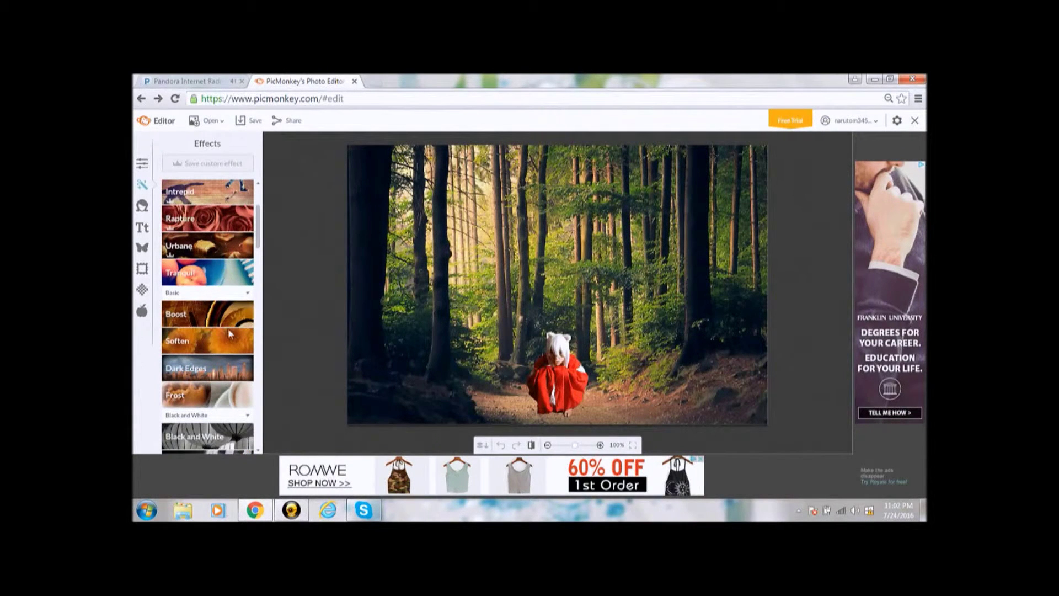
pyautogui.click(214, 343)
pyautogui.moveTo(208, 365); pyautogui.dragTo(139, 372)
pyautogui.moveTo(210, 382); pyautogui.dragTo(161, 380)
pyautogui.click(229, 400)
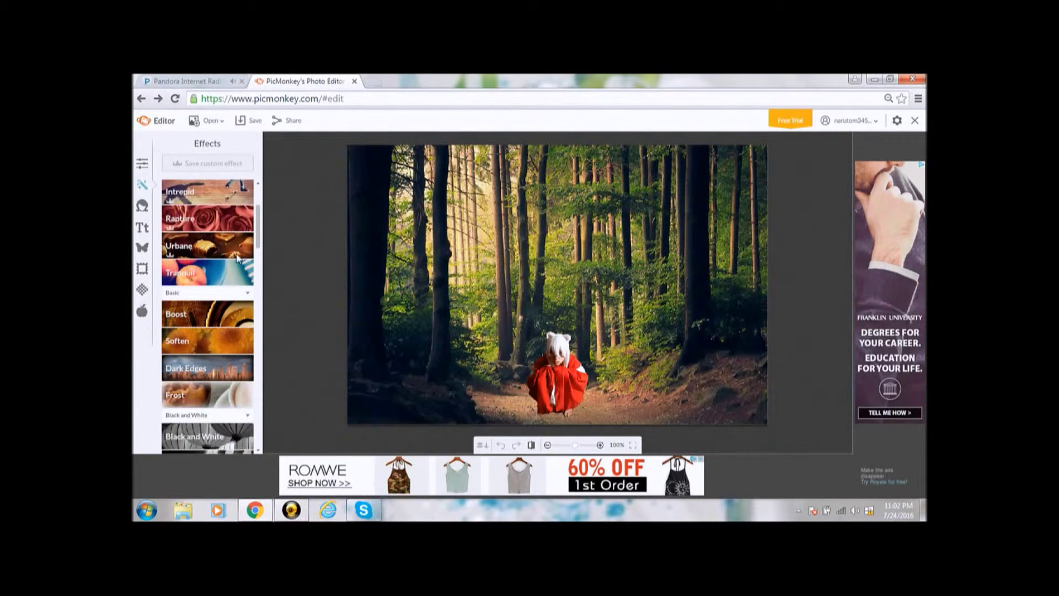
pyautogui.click(226, 191)
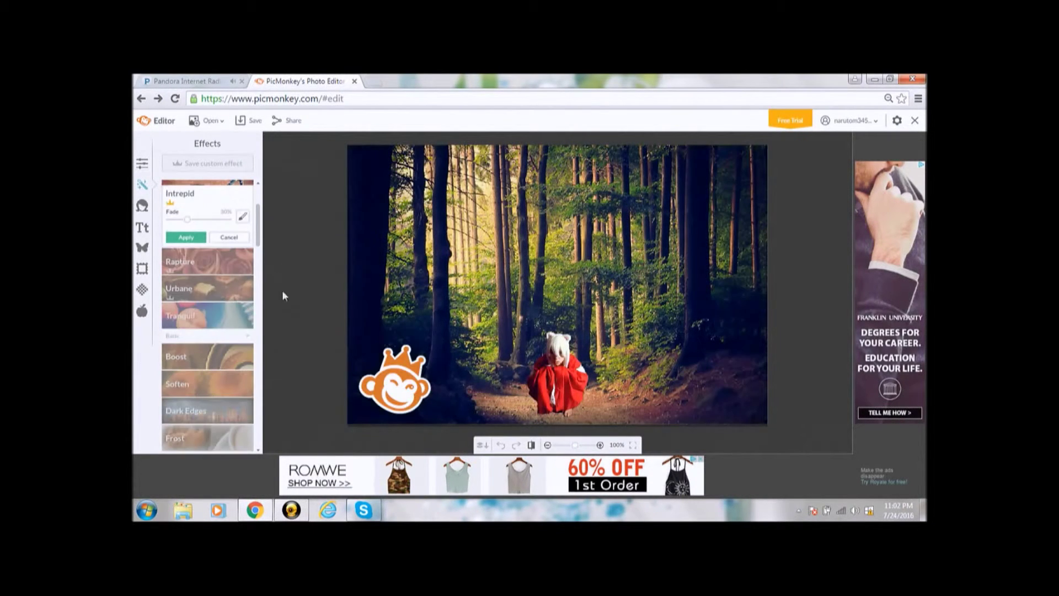
pyautogui.click(229, 237)
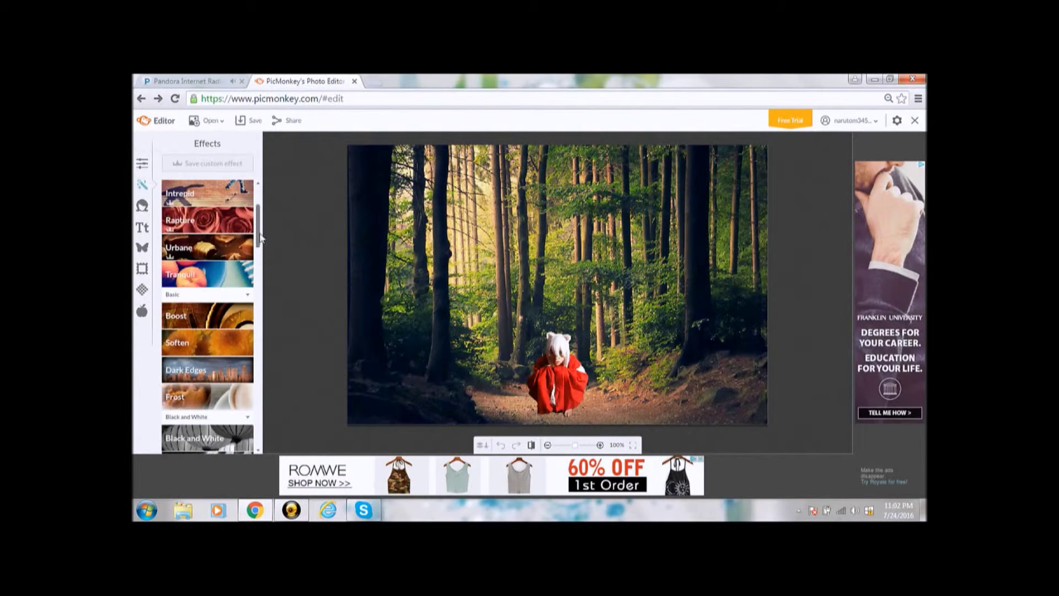
# - Apply the Orton effect to the composite with bloom 75%, brightness about 44% and fade 0%
pyautogui.scroll(2, 216, 226)
pyautogui.click(210, 207)
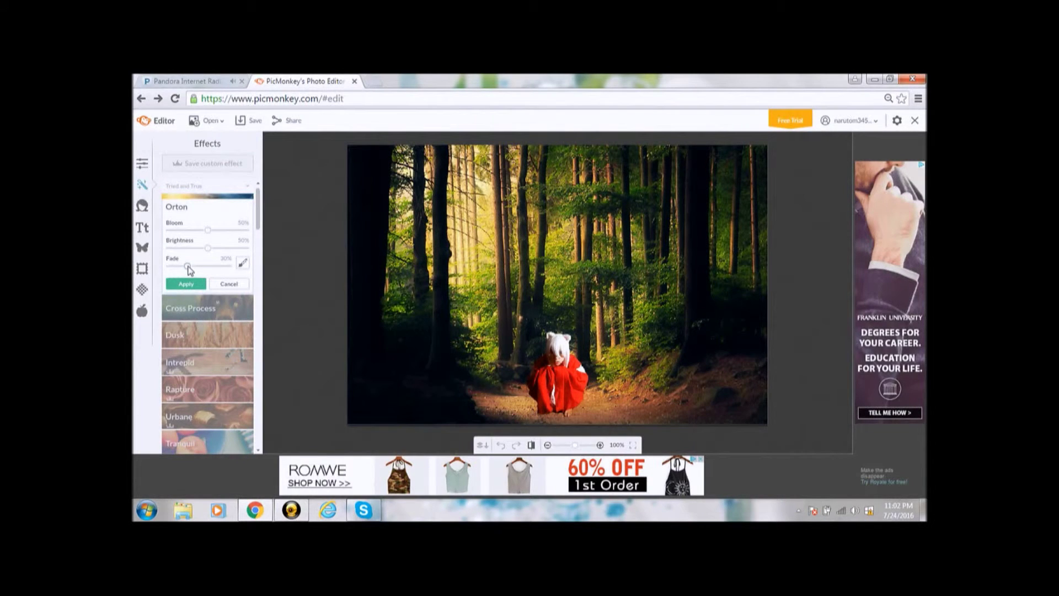
pyautogui.moveTo(173, 266); pyautogui.dragTo(161, 267)
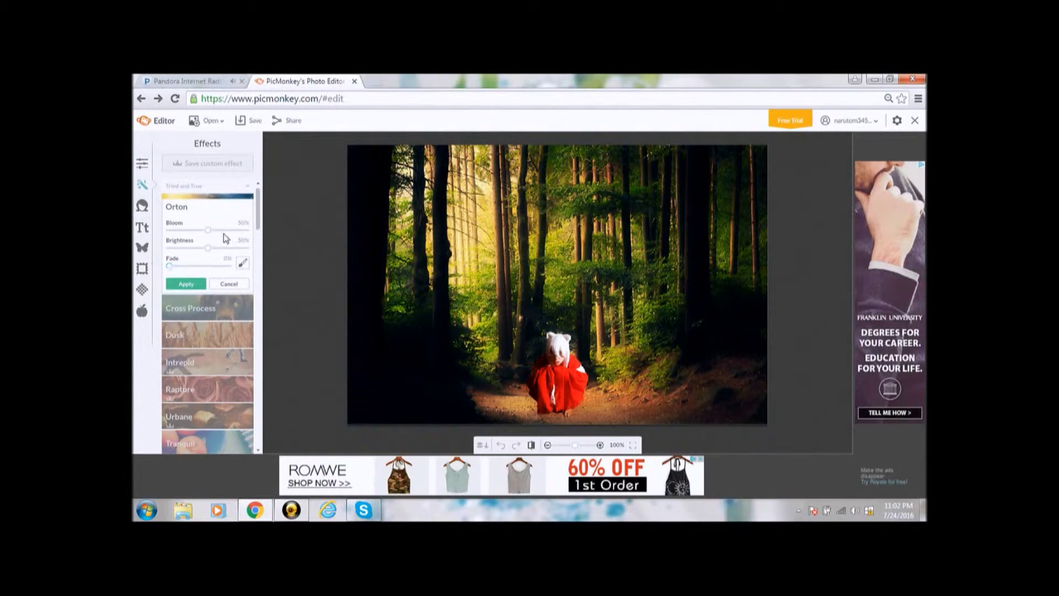
pyautogui.moveTo(236, 231); pyautogui.dragTo(193, 254)
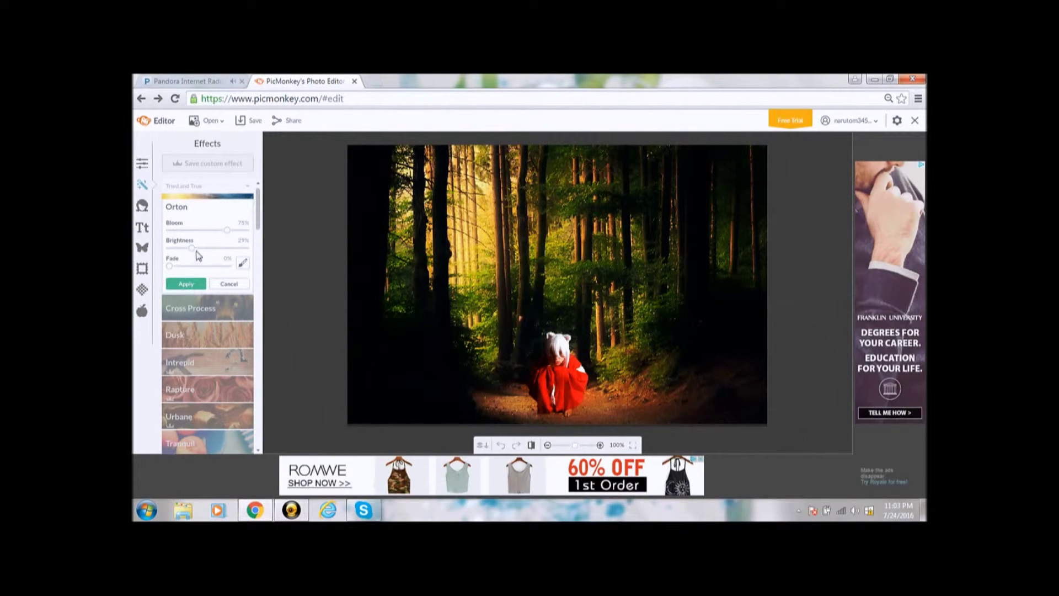
pyautogui.moveTo(197, 252); pyautogui.dragTo(205, 252)
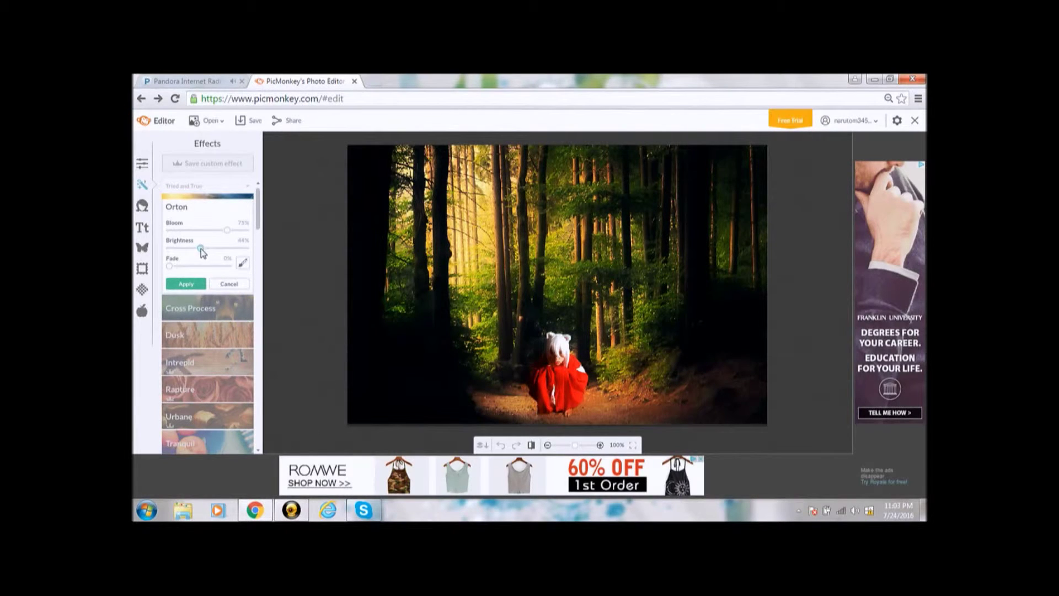
pyautogui.click(186, 284)
# - Try the Cross Process effect in its Blue and Red variants and cancel it
pyautogui.click(187, 235)
pyautogui.click(216, 254)
pyautogui.click(238, 253)
pyautogui.click(222, 291)
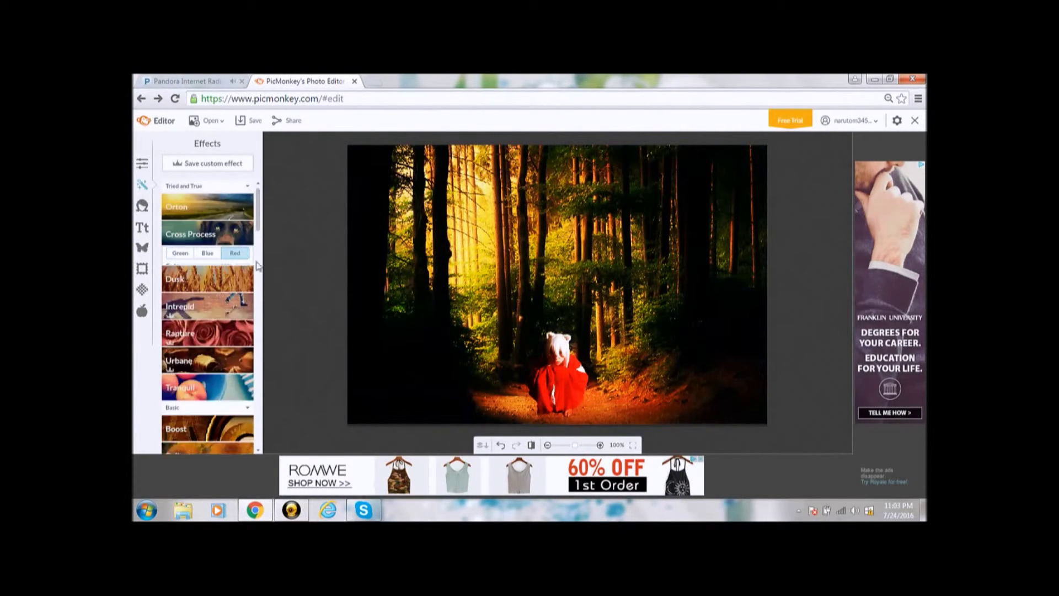
# - Set up the Eye Shadow touch-up with the dark brown shade and brush size 7 at the figure's feet, viewed at 800%
pyautogui.click(142, 163)
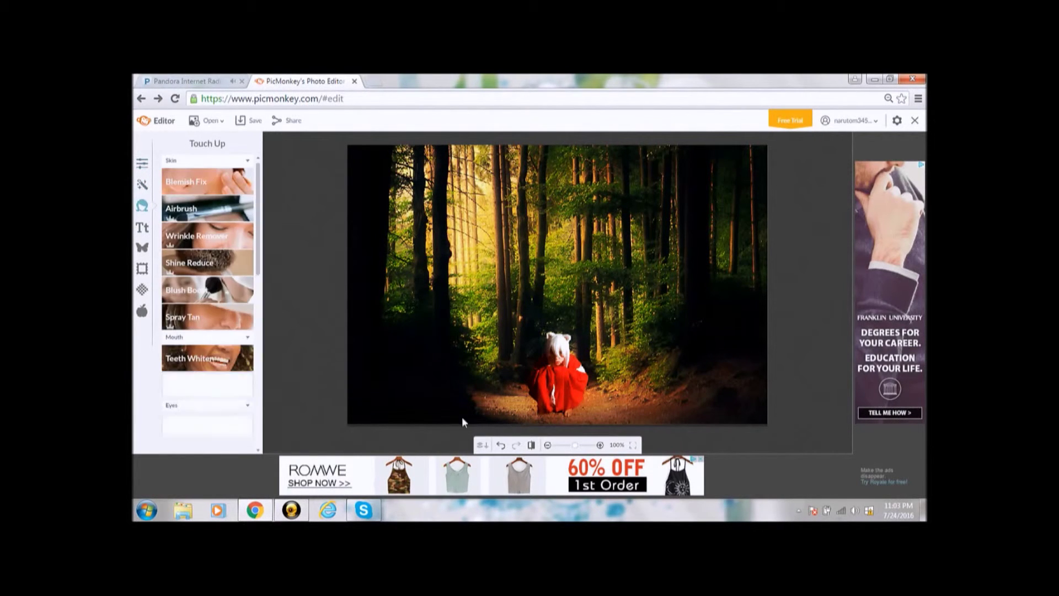
pyautogui.moveTo(259, 233); pyautogui.dragTo(261, 326)
pyautogui.click(240, 326)
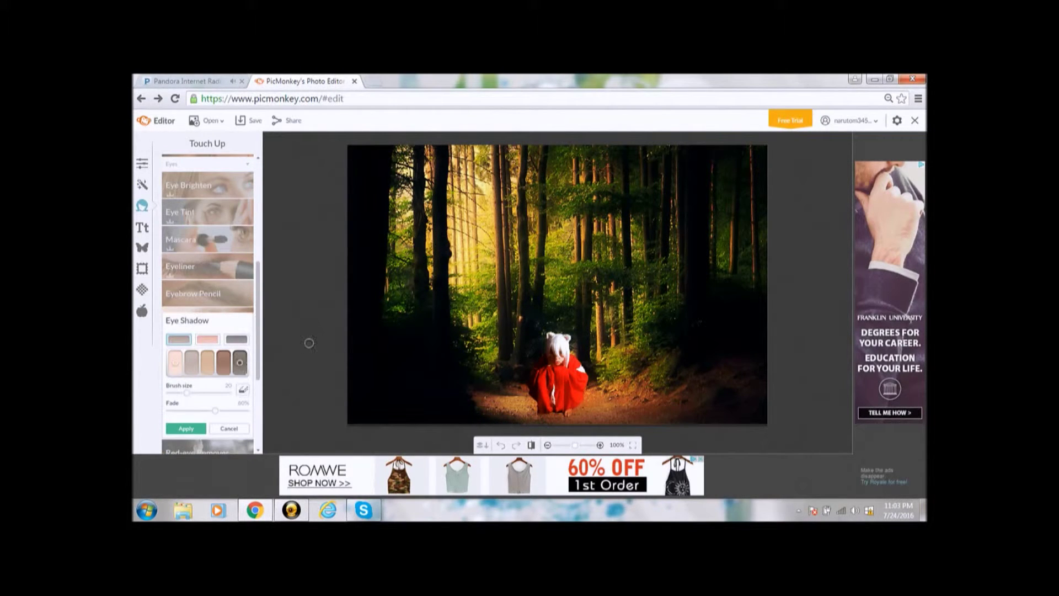
pyautogui.moveTo(571, 449); pyautogui.dragTo(593, 446)
pyautogui.moveTo(821, 434); pyautogui.dragTo(817, 455)
pyautogui.click(224, 363)
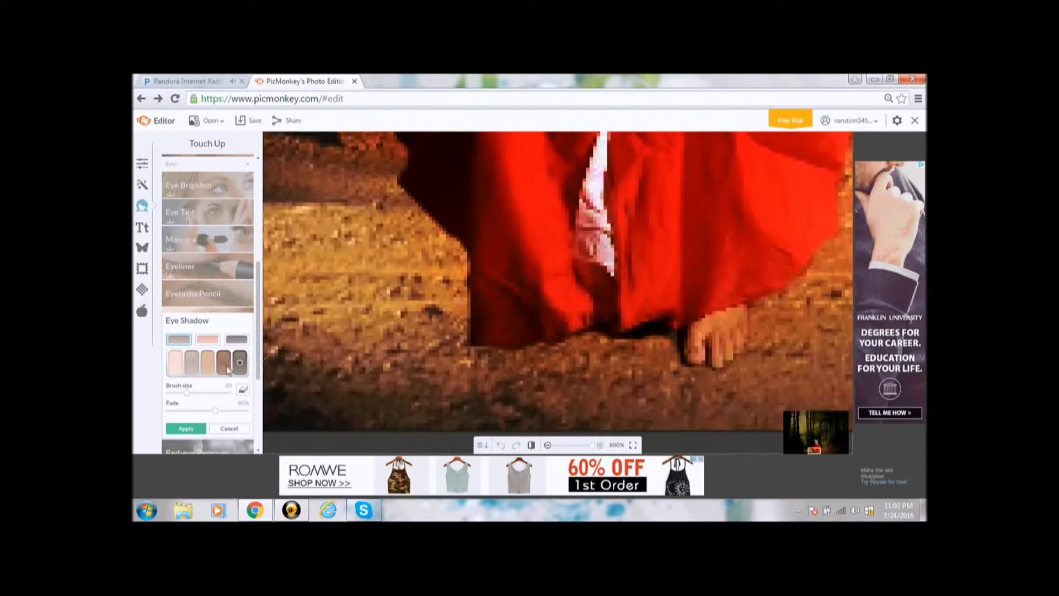
pyautogui.moveTo(186, 393); pyautogui.dragTo(176, 393)
# - Paint brown shading on the ground along the robe's lower edge and around the bare foot
pyautogui.moveTo(646, 350)
pyautogui.mouseDown()
pyautogui.moveTo(694, 377)
pyautogui.moveTo(660, 370)
pyautogui.moveTo(653, 346)
pyautogui.moveTo(631, 342)
pyautogui.moveTo(481, 357)
pyautogui.moveTo(656, 353)
pyautogui.moveTo(498, 360)
pyautogui.moveTo(590, 364)
pyautogui.moveTo(663, 350)
pyautogui.moveTo(674, 335)
pyautogui.moveTo(764, 316)
pyautogui.moveTo(810, 280)
pyautogui.mouseUp()
pyautogui.click(757, 336)
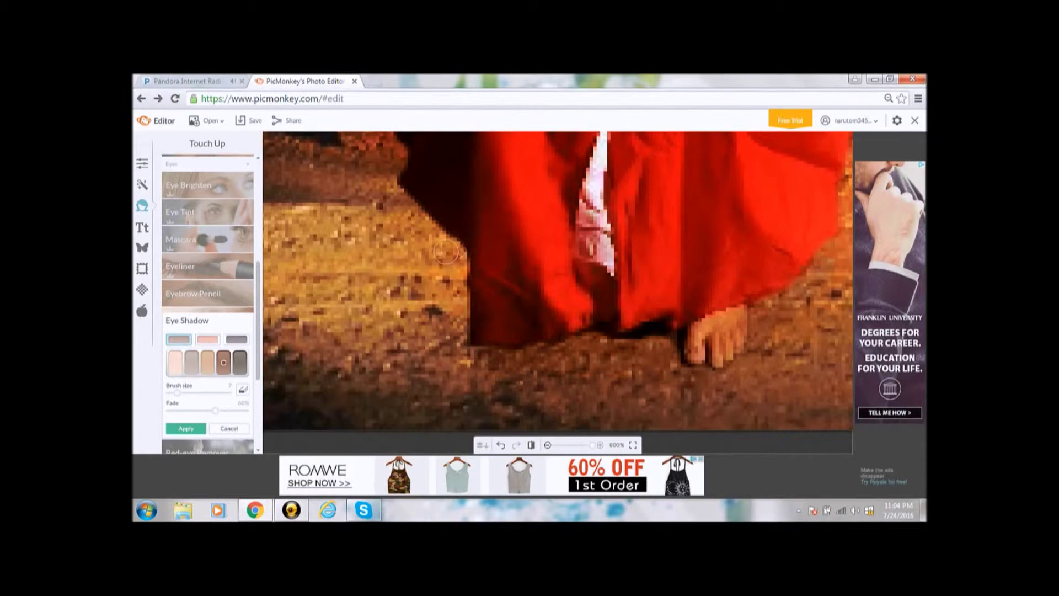
pyautogui.moveTo(442, 245)
pyautogui.mouseDown()
pyautogui.moveTo(460, 270)
pyautogui.moveTo(466, 357)
pyautogui.moveTo(639, 342)
pyautogui.moveTo(674, 353)
pyautogui.mouseUp()
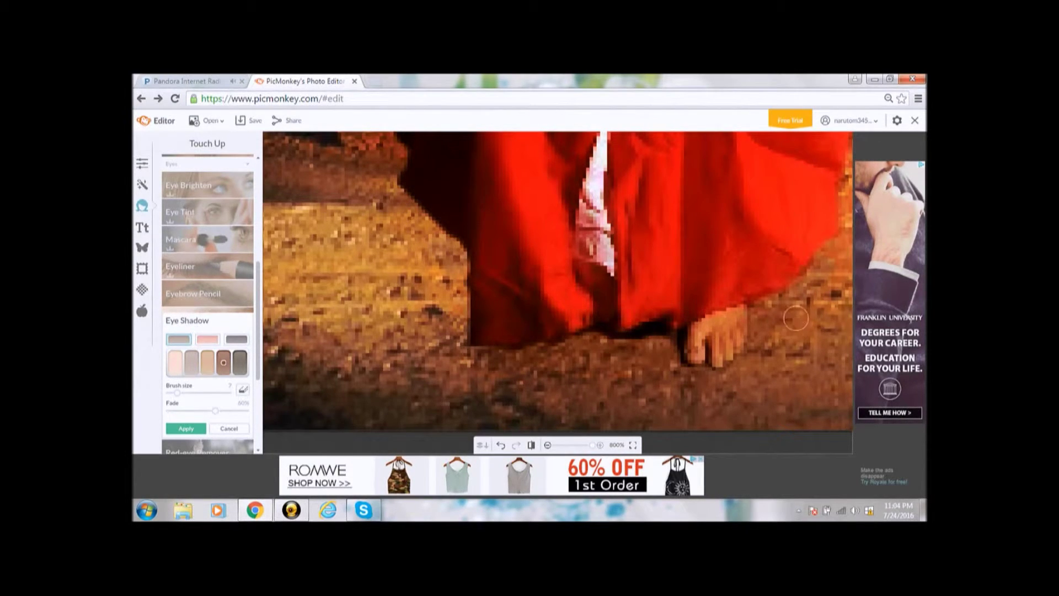
pyautogui.moveTo(740, 368); pyautogui.dragTo(695, 385)
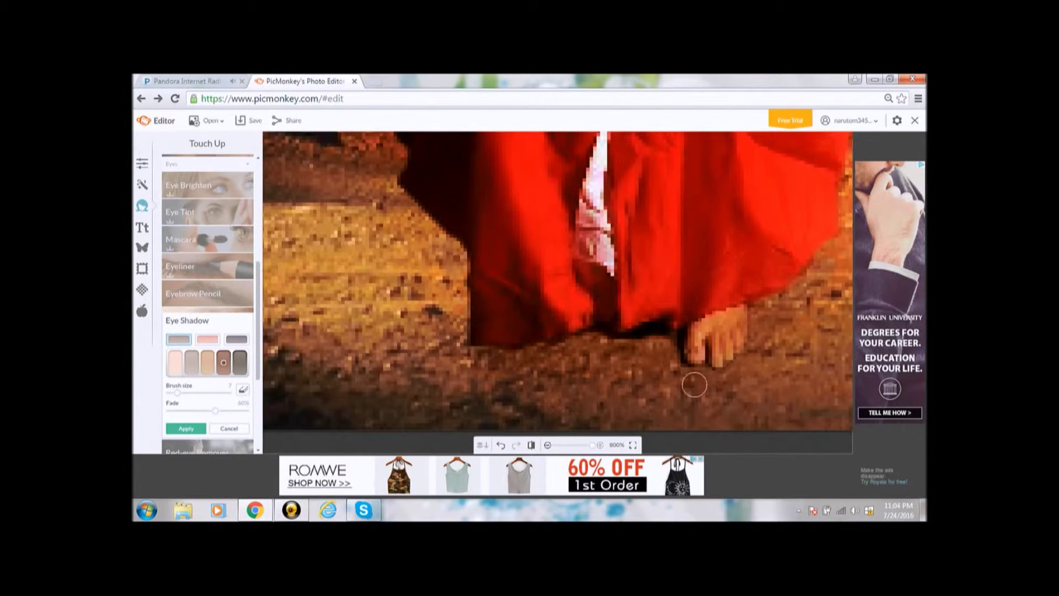
# - Adjust the fade of the painted ground shading, choose the dark brown shade again, and apply the Eye Shadow touch-up
pyautogui.moveTo(203, 410)
pyautogui.mouseDown()
pyautogui.moveTo(178, 411)
pyautogui.moveTo(220, 411)
pyautogui.mouseUp()
pyautogui.moveTo(594, 448); pyautogui.dragTo(579, 448)
pyautogui.moveTo(837, 429); pyautogui.dragTo(842, 443)
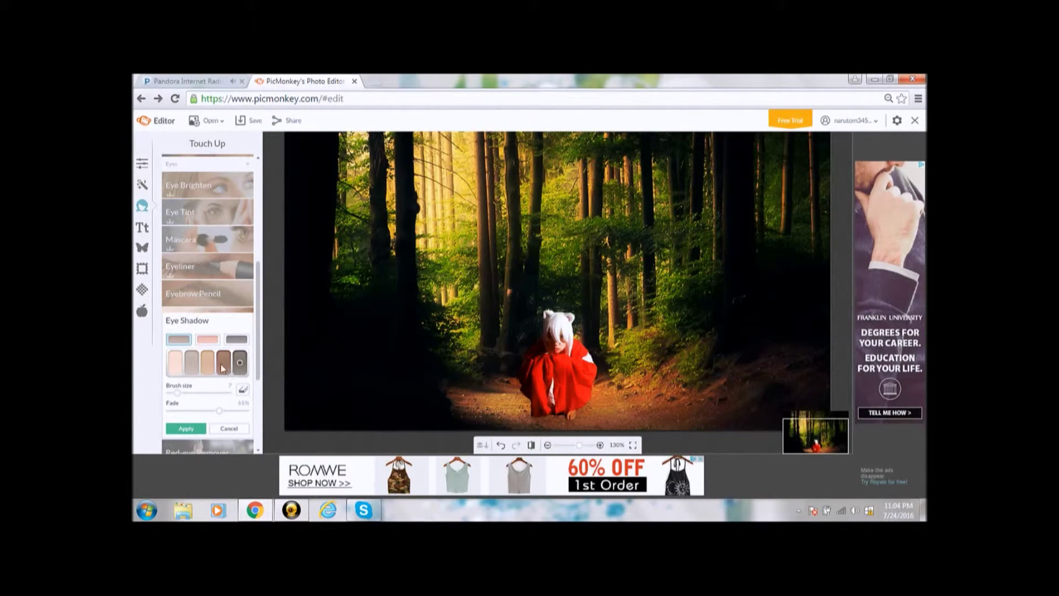
pyautogui.moveTo(219, 411)
pyautogui.mouseDown()
pyautogui.moveTo(202, 412)
pyautogui.moveTo(227, 415)
pyautogui.mouseUp()
pyautogui.click(243, 389)
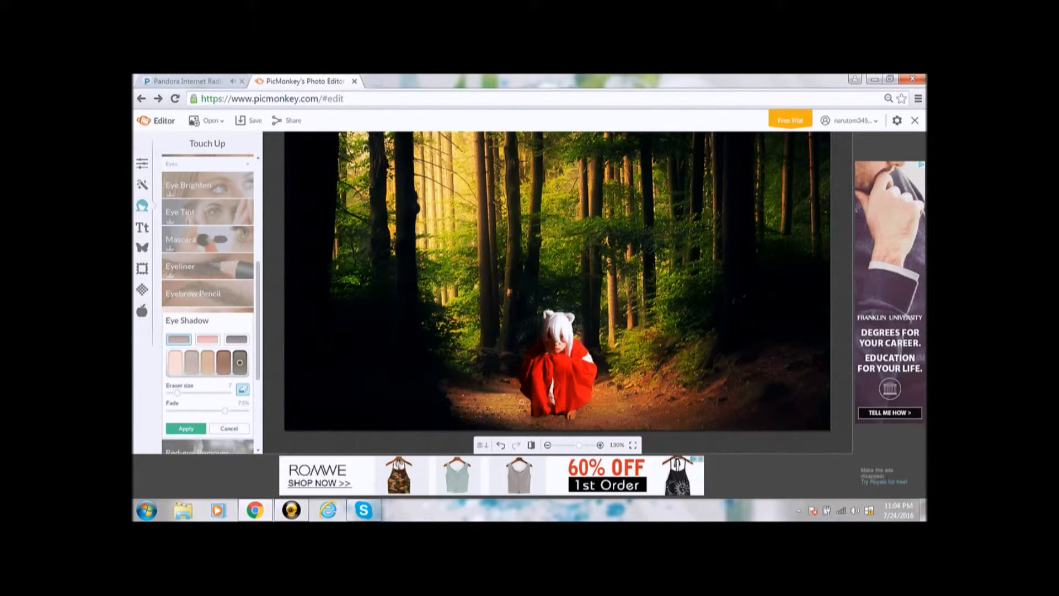
pyautogui.moveTo(218, 413); pyautogui.dragTo(207, 413)
pyautogui.click(214, 368)
pyautogui.moveTo(207, 411)
pyautogui.mouseDown()
pyautogui.moveTo(157, 414)
pyautogui.moveTo(212, 415)
pyautogui.mouseUp()
pyautogui.click(222, 369)
pyautogui.click(186, 429)
# - Try small contrast, brightness, highlight and shadow changes with the Exposure adjustment and cancel them
pyautogui.scroll(1, 261, 296)
pyautogui.scroll(3, 261, 292)
pyautogui.click(142, 164)
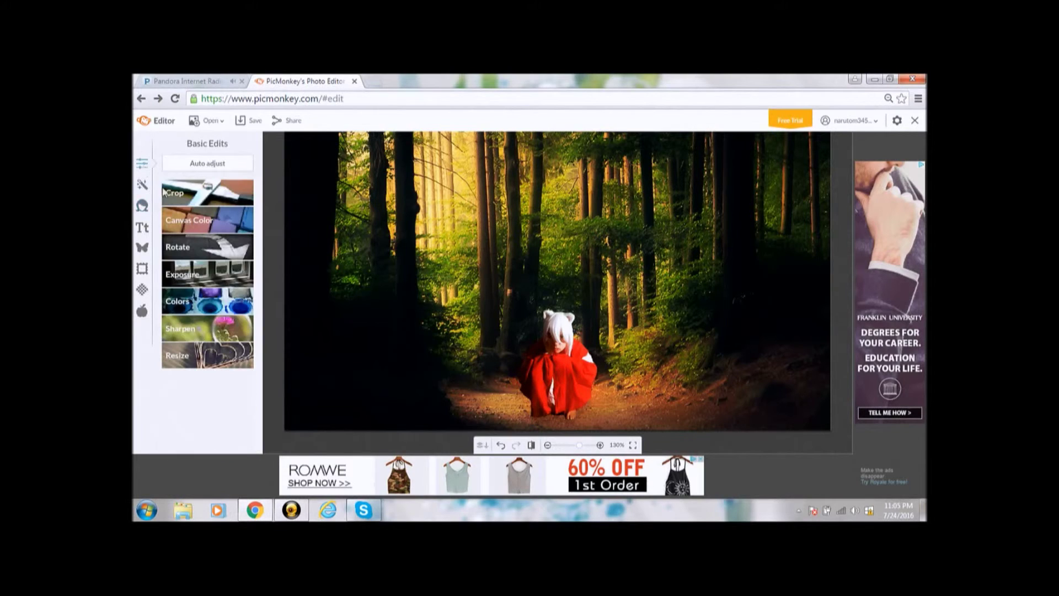
pyautogui.click(210, 274)
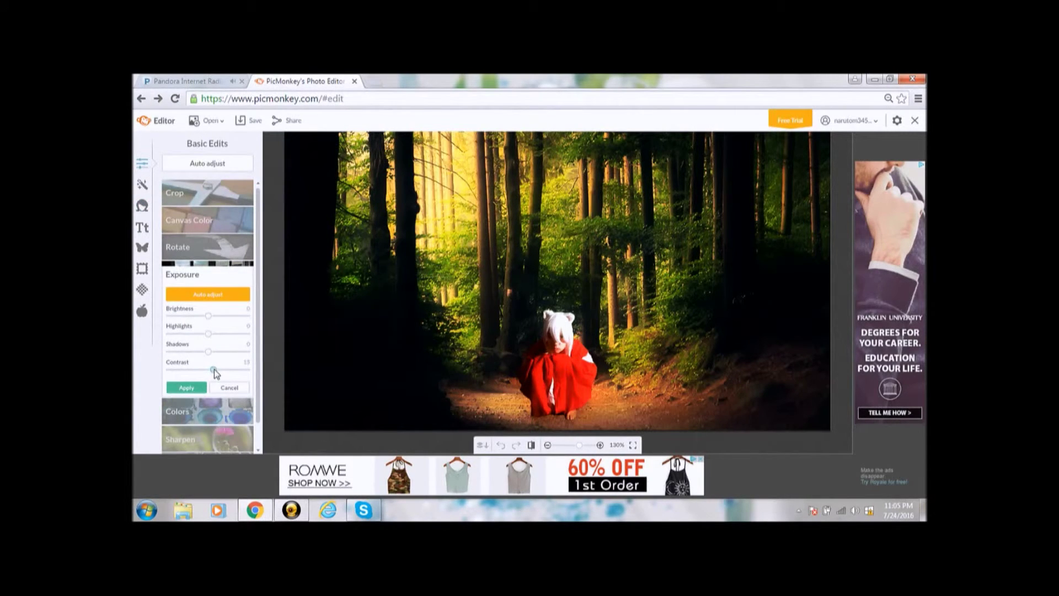
pyautogui.moveTo(208, 370); pyautogui.dragTo(210, 370)
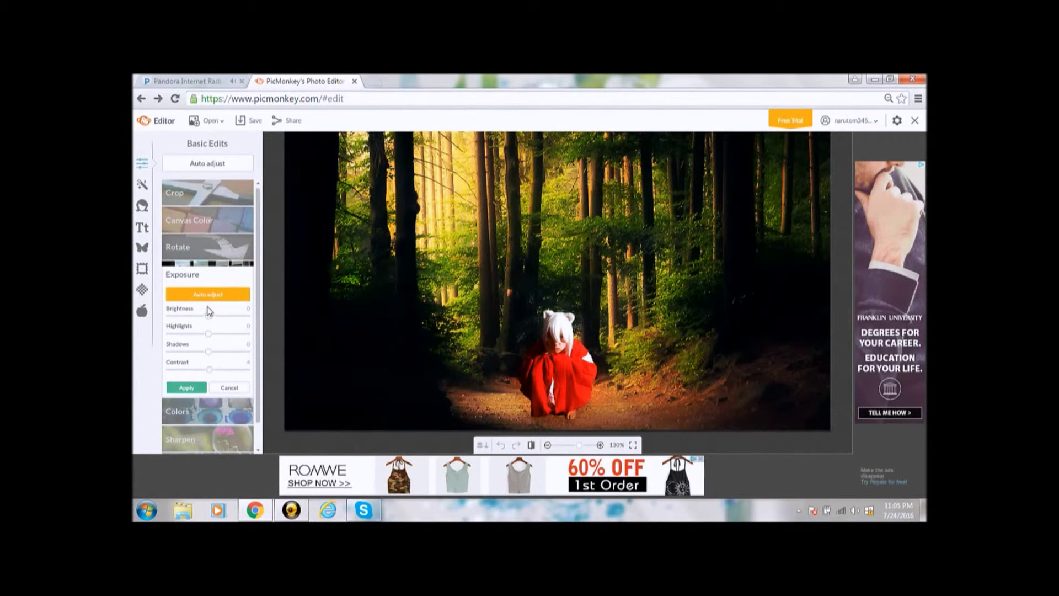
pyautogui.moveTo(205, 316); pyautogui.dragTo(205, 316)
pyautogui.click(230, 393)
pyautogui.click(212, 275)
pyautogui.moveTo(202, 337); pyautogui.dragTo(199, 353)
pyautogui.click(238, 386)
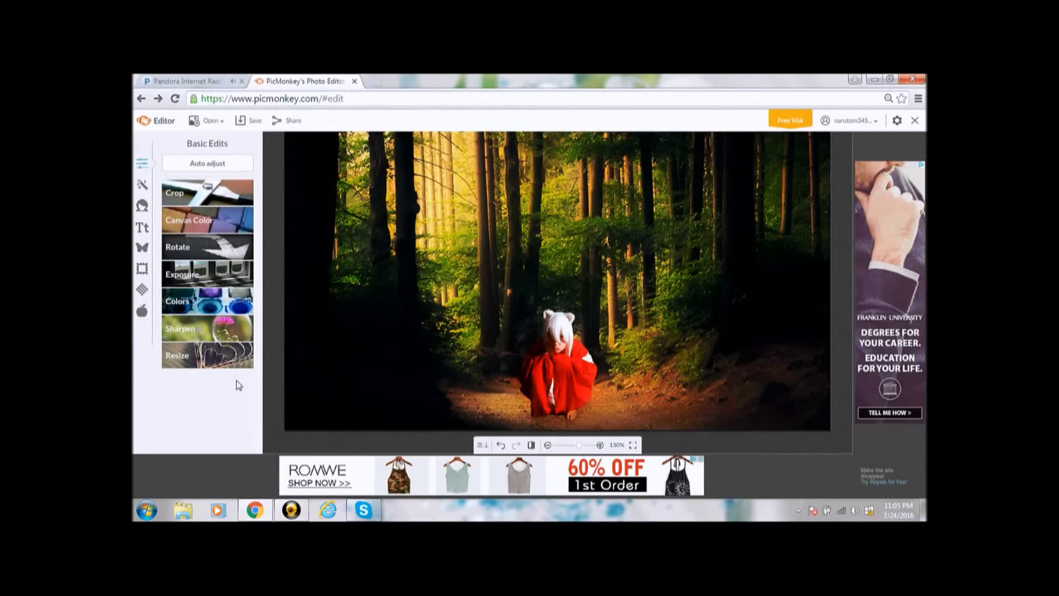
# - Try the Dusk effect on the composite with the fade at 82% and undo it
pyautogui.click(142, 186)
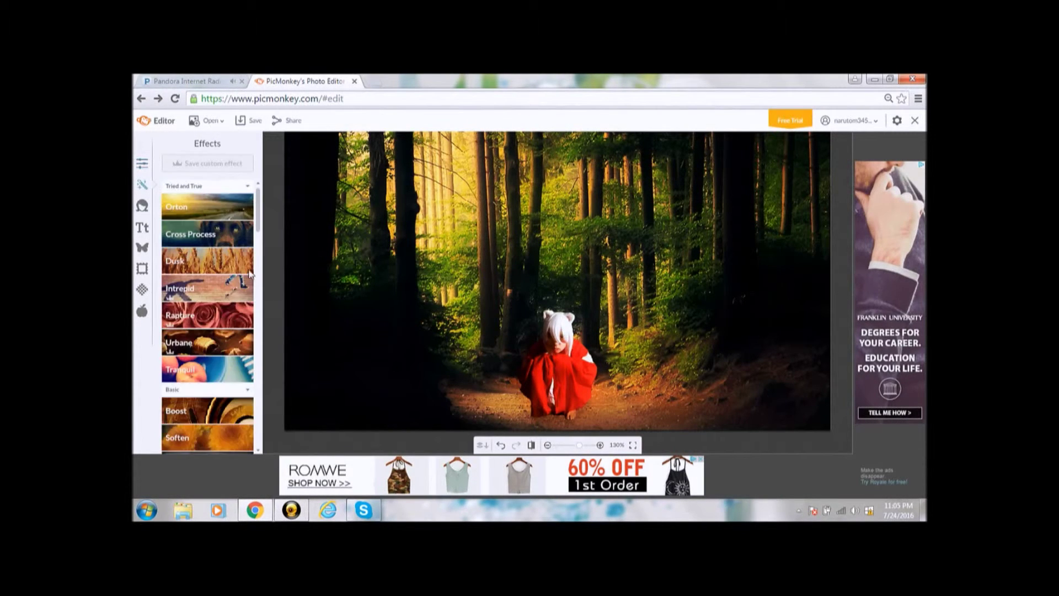
pyautogui.click(233, 264)
pyautogui.moveTo(187, 284); pyautogui.dragTo(216, 285)
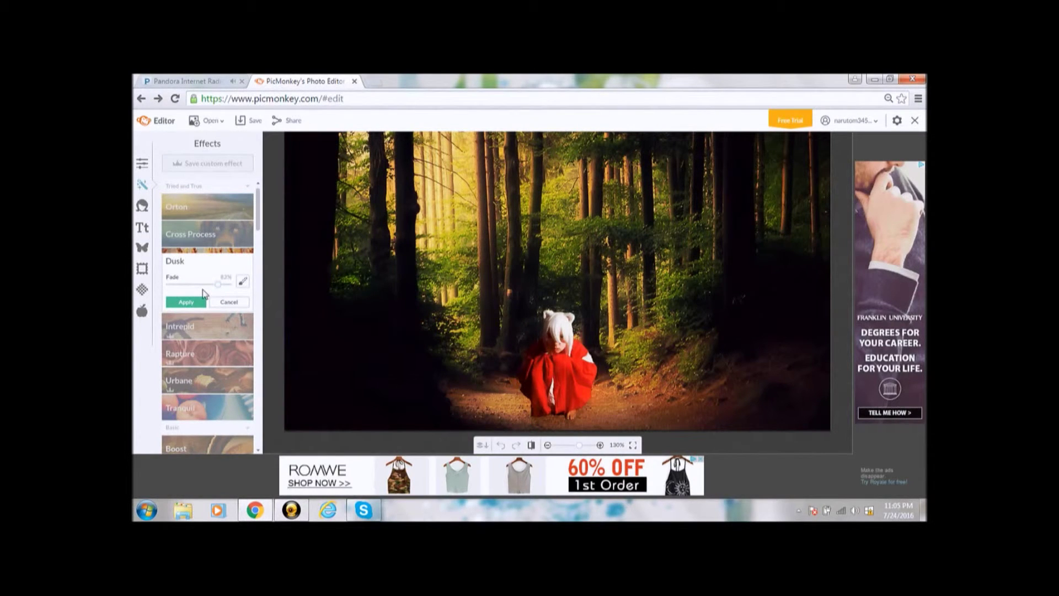
pyautogui.click(186, 302)
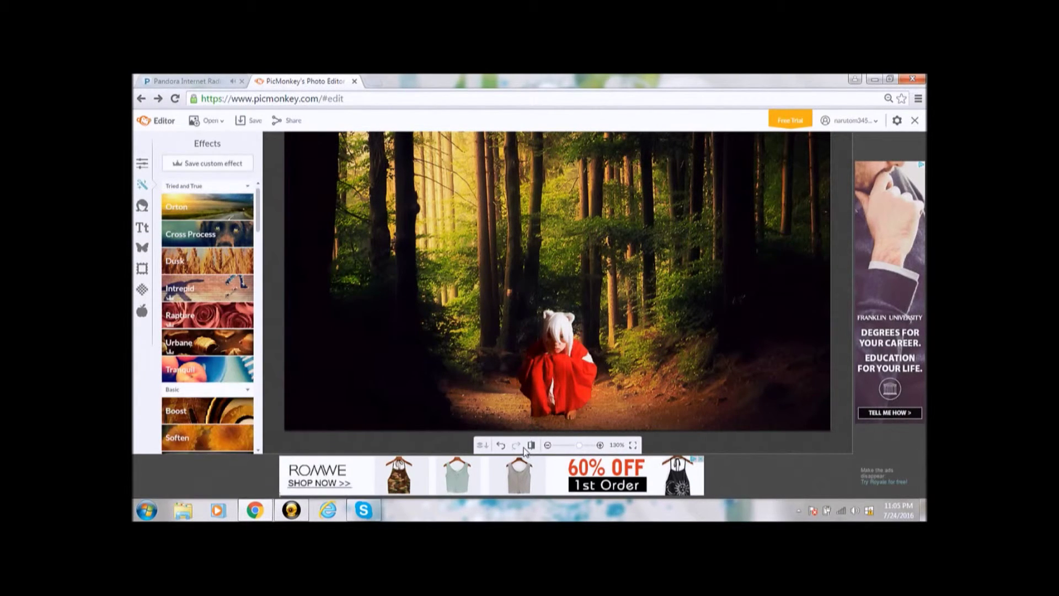
pyautogui.click(503, 446)
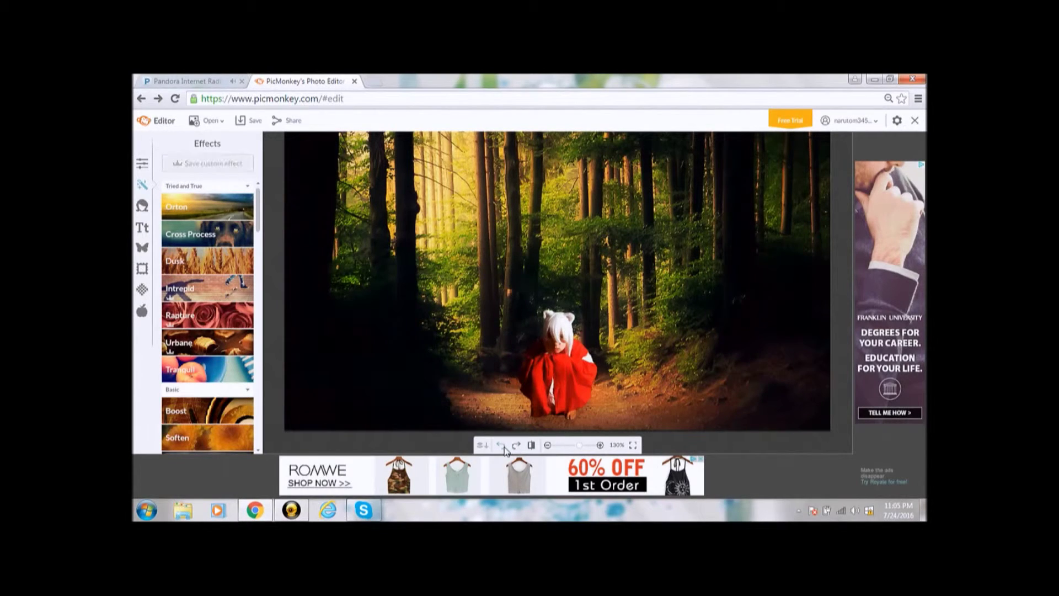
# - Compare the composite with the original and with the Dusk effect reapplied, leaving Dusk undone
pyautogui.click(532, 446)
pyautogui.click(533, 446)
pyautogui.click(533, 446)
pyautogui.click(533, 446)
pyautogui.click(533, 446)
pyautogui.click(532, 446)
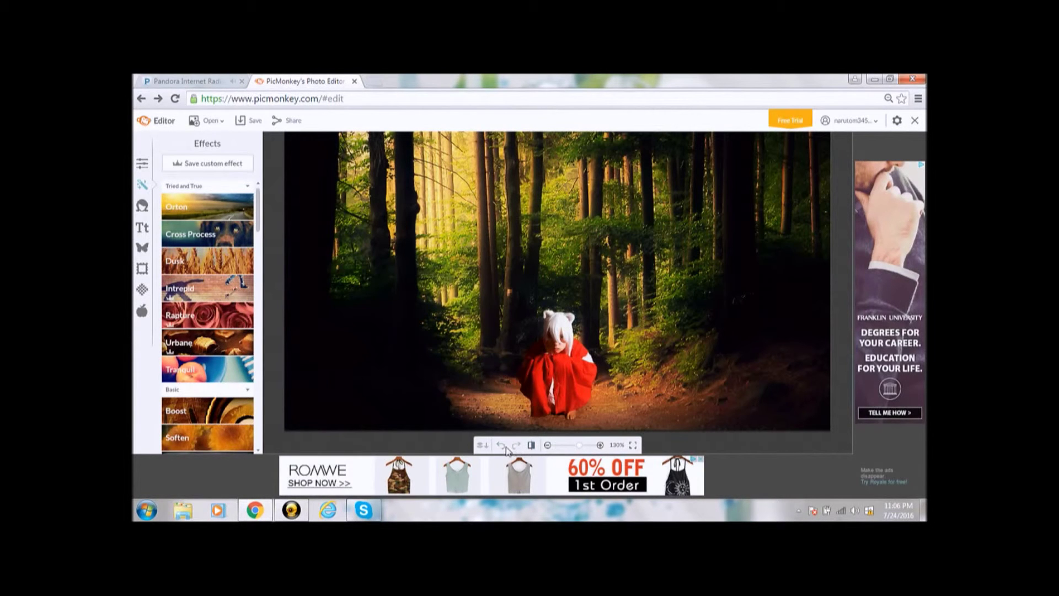
pyautogui.click(503, 447)
pyautogui.click(515, 447)
pyautogui.click(501, 446)
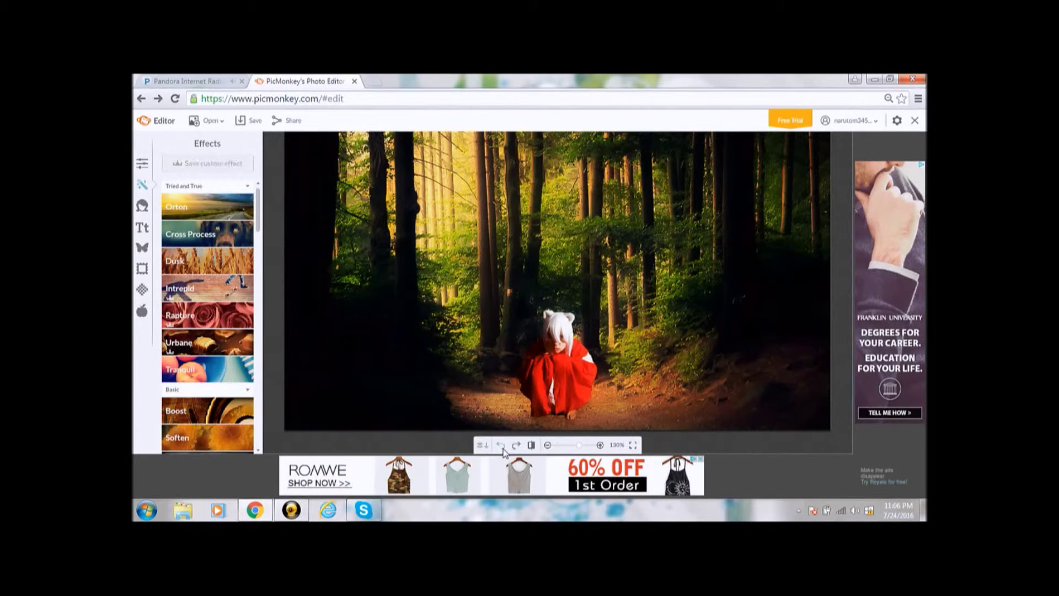
# - Apply a black Dark Edges effect to the composite with size 100, intensity 40% and fade 0%
pyautogui.scroll(-4, 258, 225)
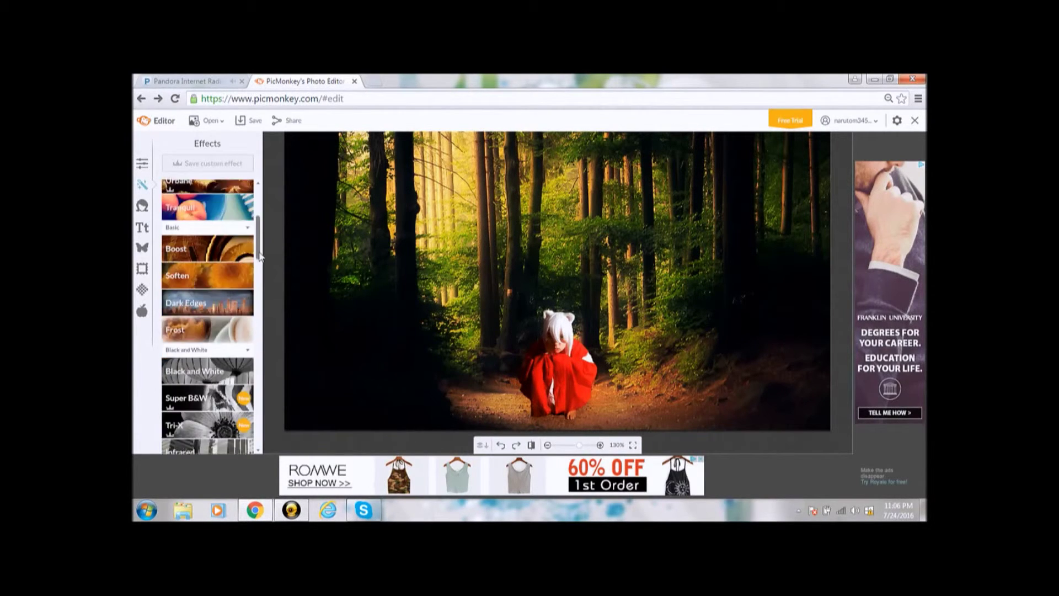
pyautogui.click(234, 259)
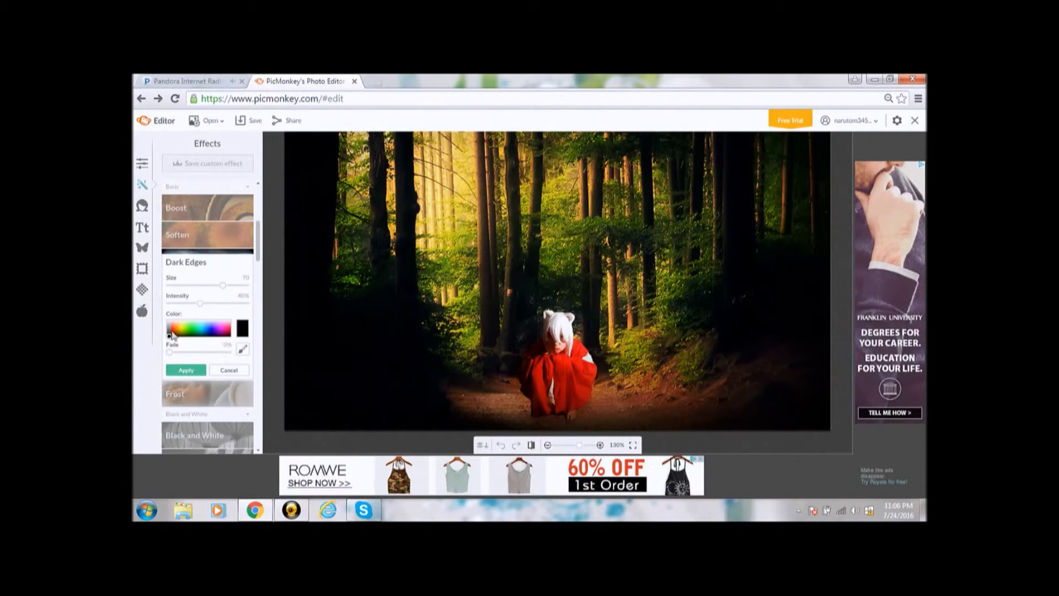
pyautogui.moveTo(193, 302); pyautogui.dragTo(272, 300)
pyautogui.moveTo(190, 304)
pyautogui.mouseDown()
pyautogui.moveTo(233, 304)
pyautogui.moveTo(202, 306)
pyautogui.mouseUp()
pyautogui.click(532, 444)
pyautogui.click(532, 445)
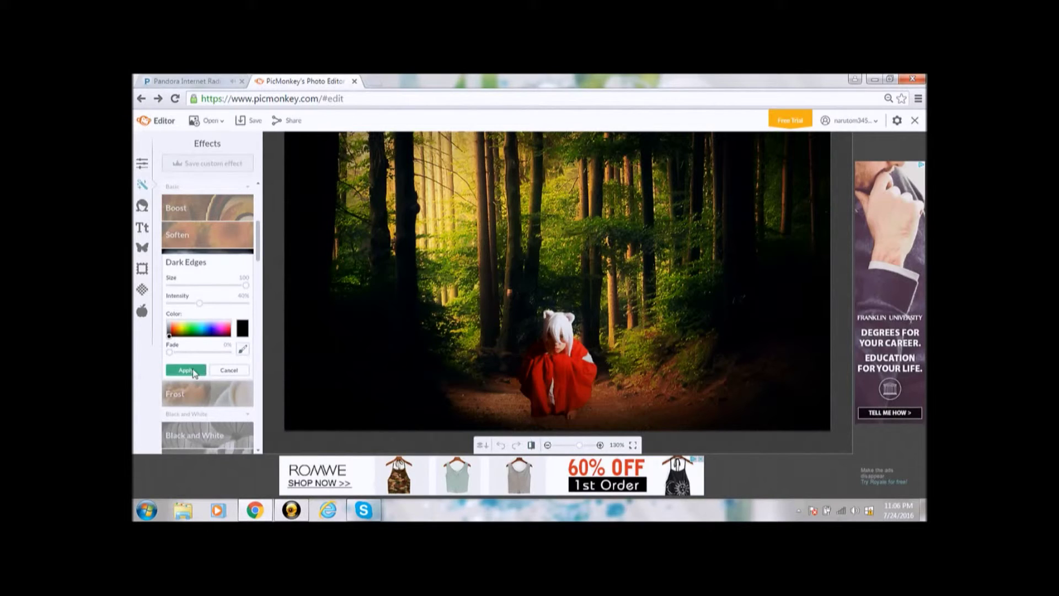
pyautogui.click(193, 372)
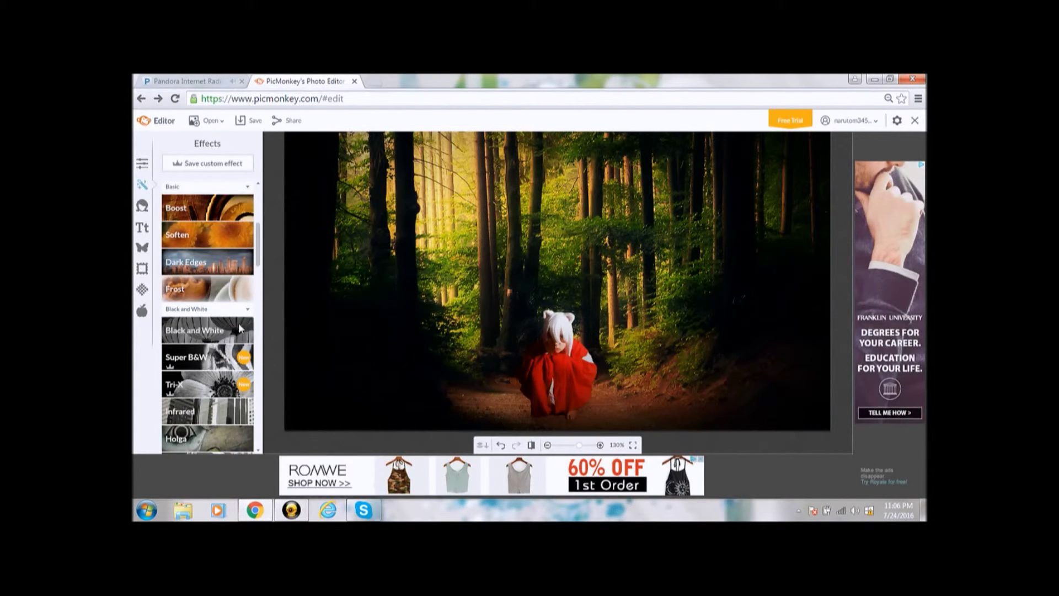
pyautogui.click(210, 330)
pyautogui.click(229, 403)
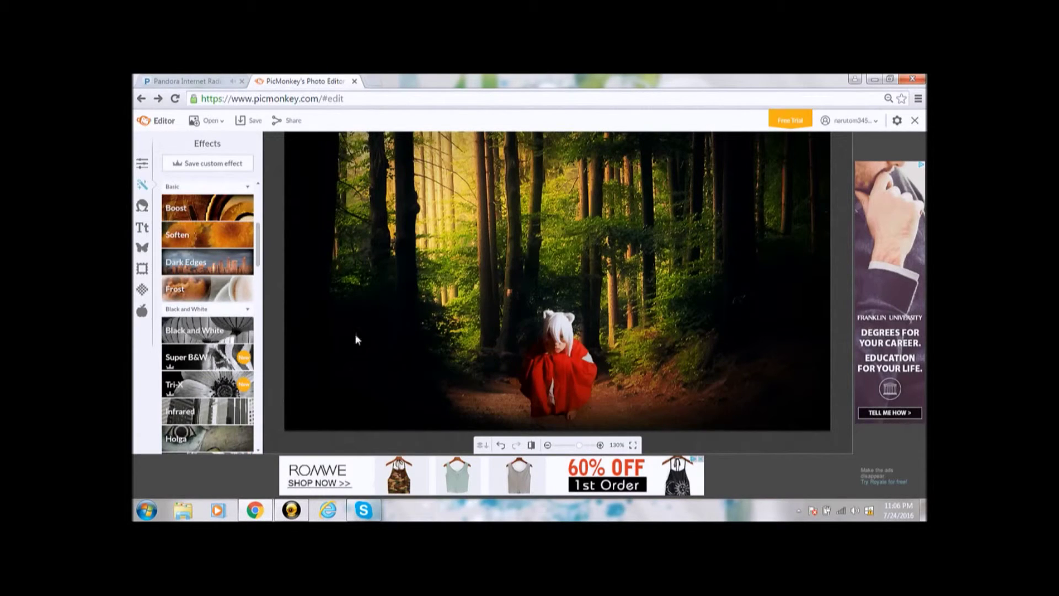
pyautogui.click(531, 445)
pyautogui.click(141, 227)
pyautogui.click(143, 248)
pyautogui.moveTo(258, 217); pyautogui.dragTo(270, 334)
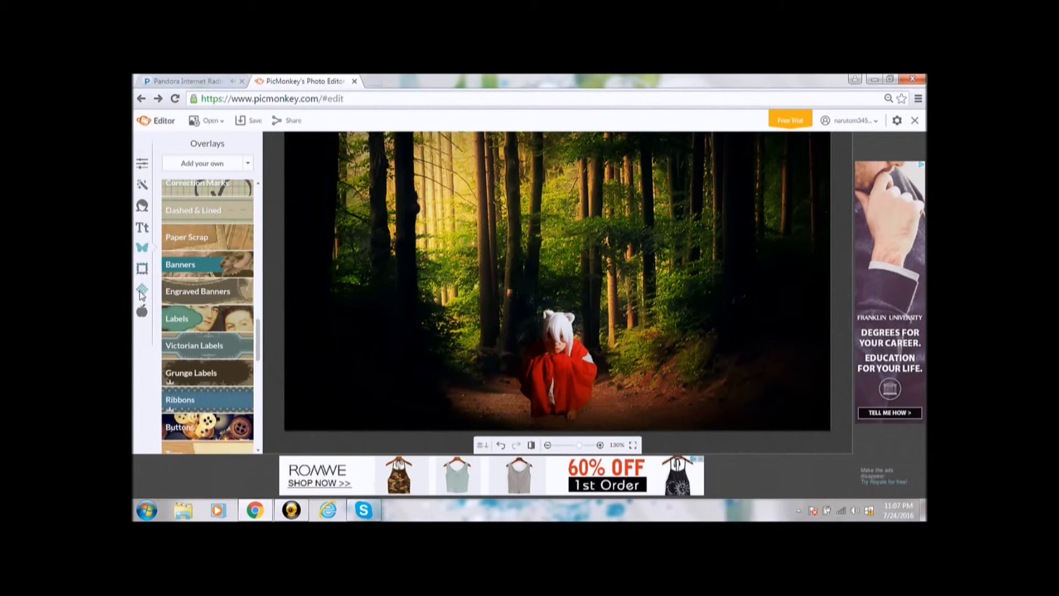
pyautogui.click(141, 292)
pyautogui.click(141, 312)
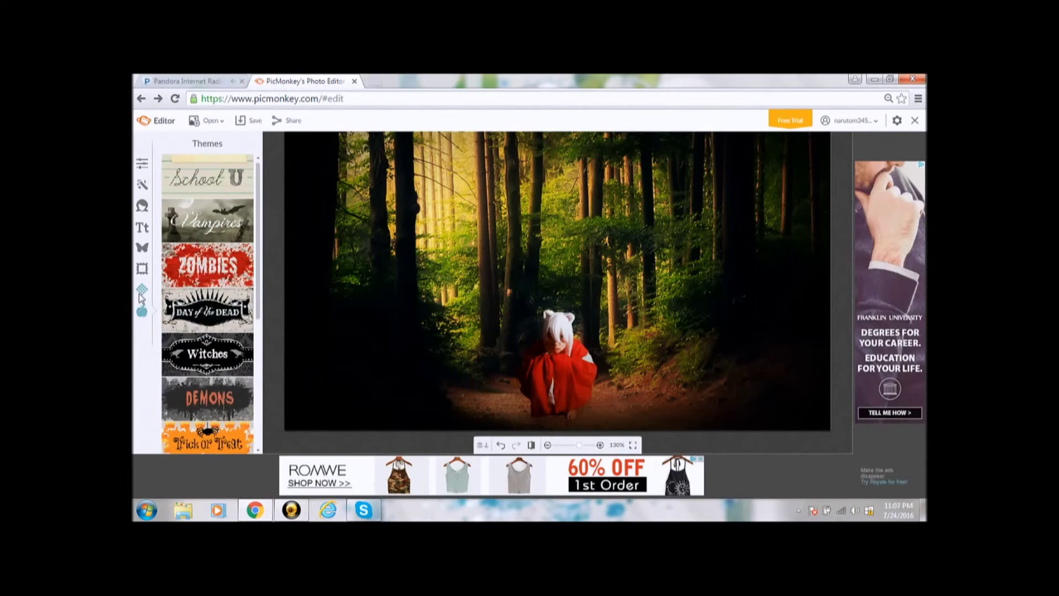
pyautogui.click(139, 293)
pyautogui.moveTo(260, 222); pyautogui.dragTo(262, 160)
# - Crop the image to a 781 x 409 area around the red-robed figure, cutting off the upper forest
pyautogui.click(142, 163)
pyautogui.click(215, 190)
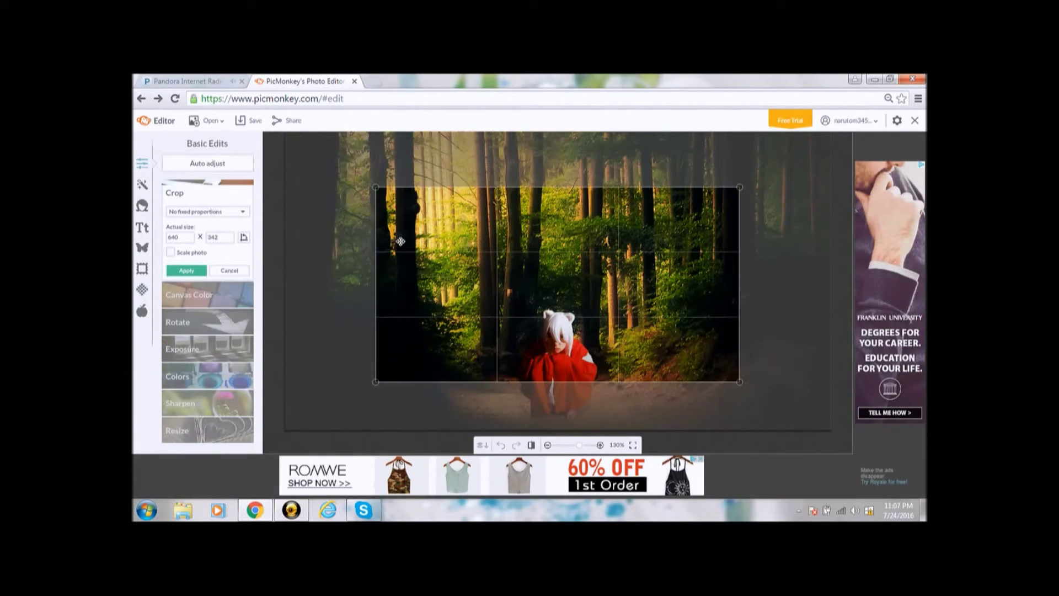
pyautogui.moveTo(570, 289); pyautogui.dragTo(576, 338)
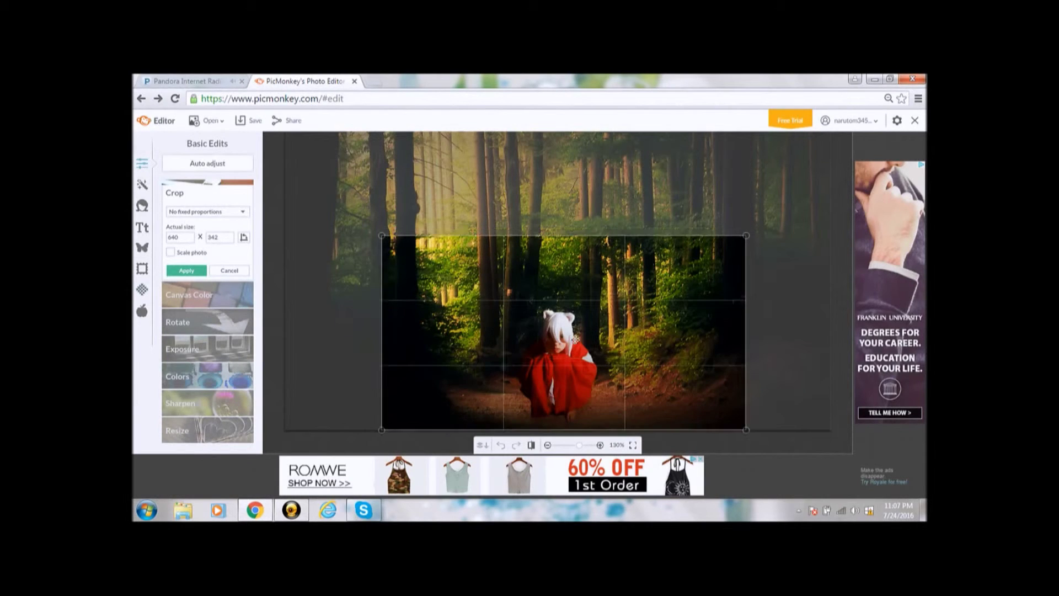
pyautogui.moveTo(381, 234); pyautogui.dragTo(378, 198)
pyautogui.moveTo(743, 322); pyautogui.dragTo(792, 323)
pyautogui.moveTo(378, 278); pyautogui.dragTo(348, 284)
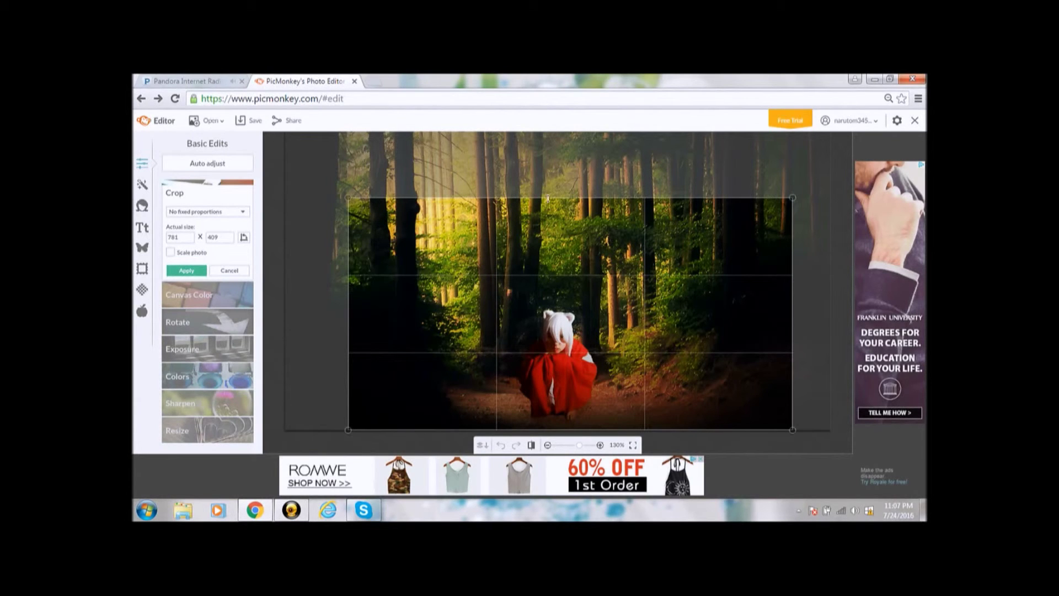
pyautogui.click(187, 271)
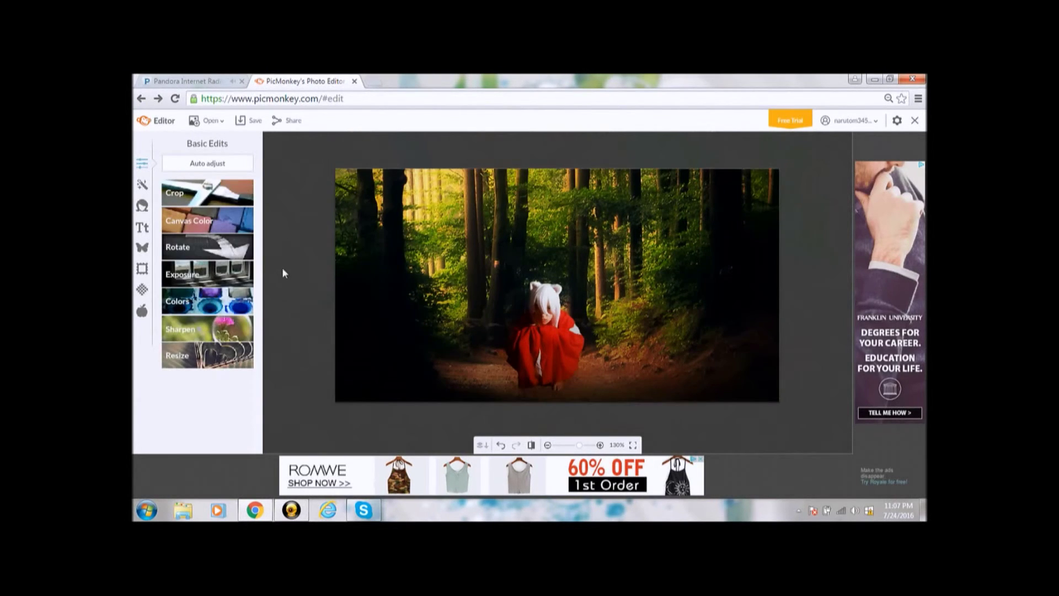
# - Apply a second Dark Edges effect to the cropped image with size about 48 and intensity about 13%
pyautogui.click(143, 188)
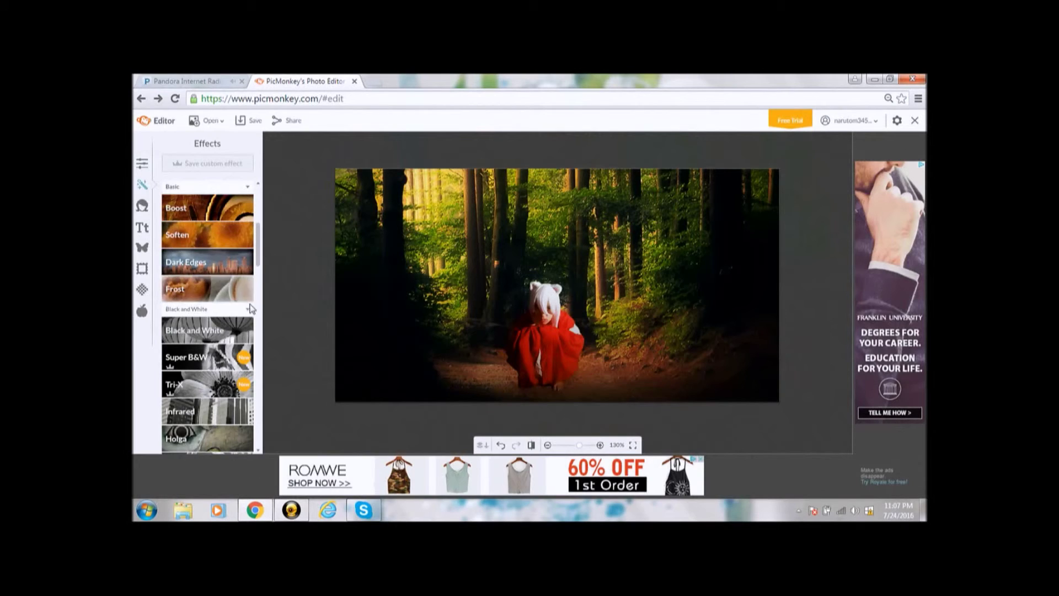
pyautogui.click(222, 272)
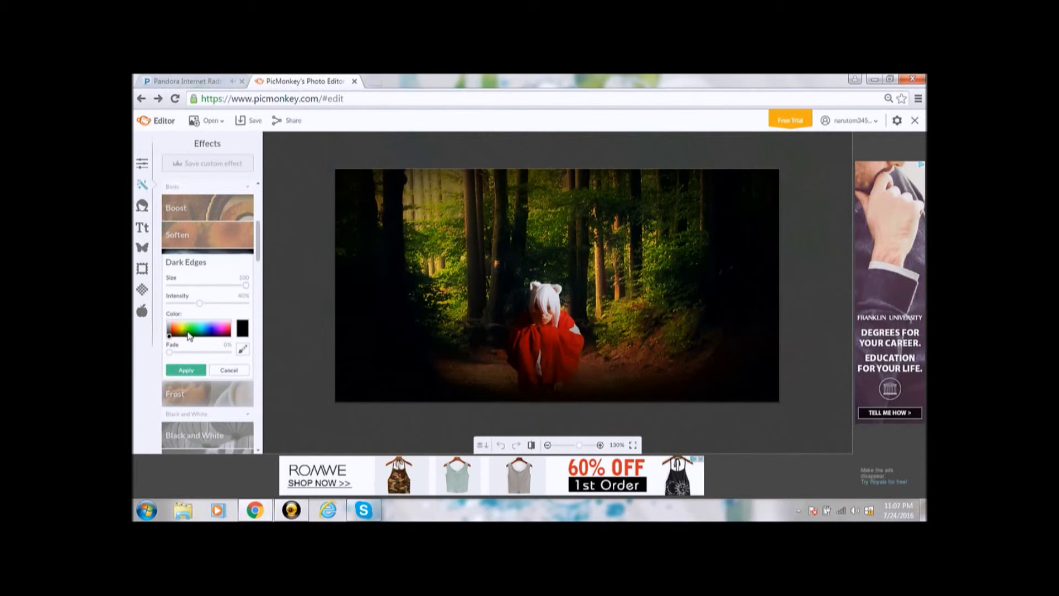
pyautogui.moveTo(189, 305); pyautogui.dragTo(207, 287)
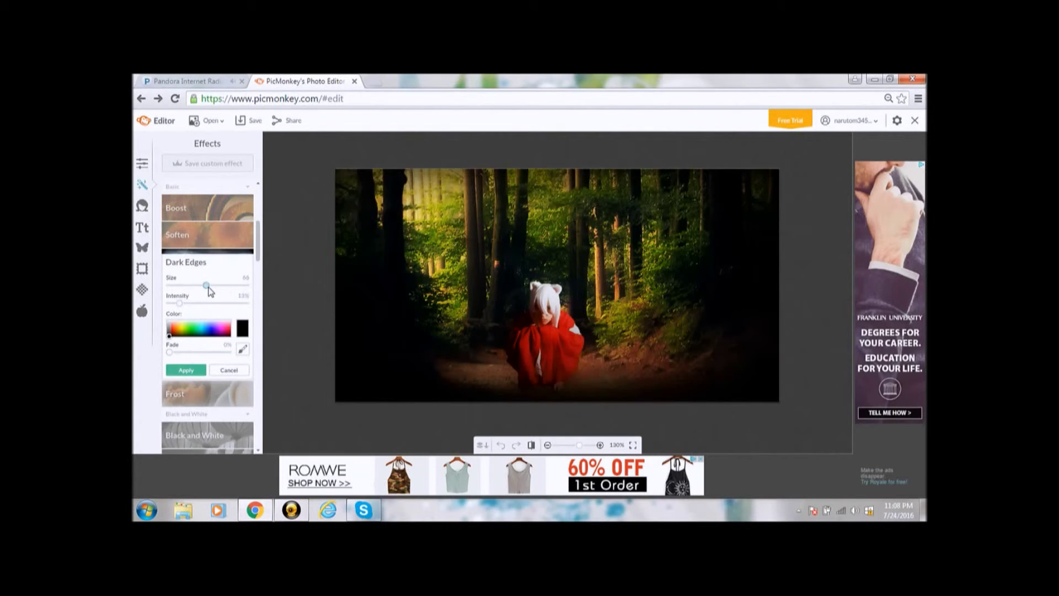
pyautogui.click(187, 370)
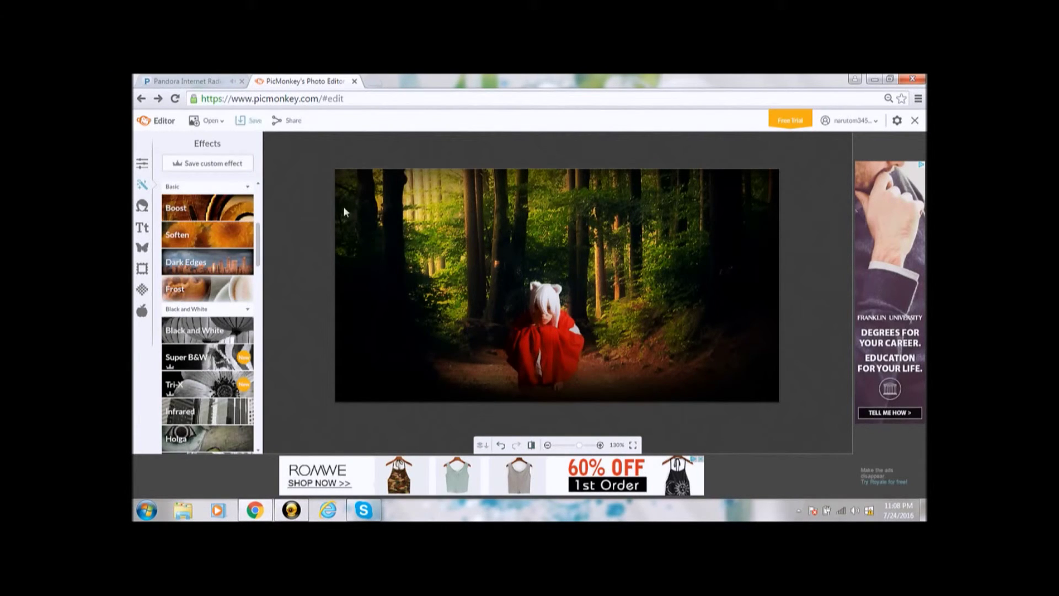
# - Save the cropped composite to the computer with the file name "lo"
pyautogui.hotkey('ctrl', 's')
pyautogui.click(192, 386)
pyautogui.write('lo')
pyautogui.press('Return')
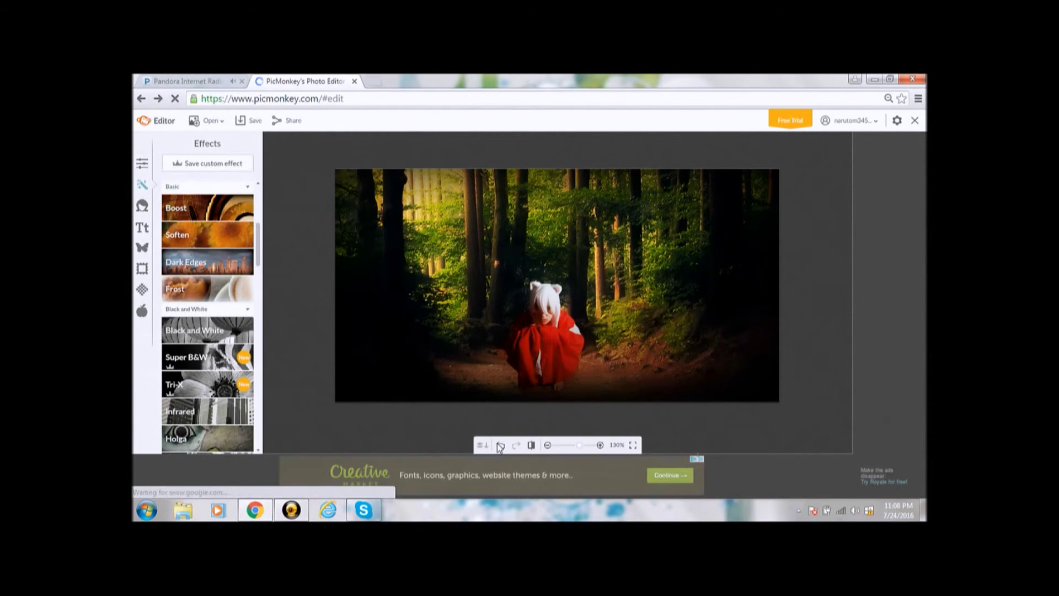
# - Undo the second Dark Edges effect and the crop, and fit the full image in the view
pyautogui.click(501, 444)
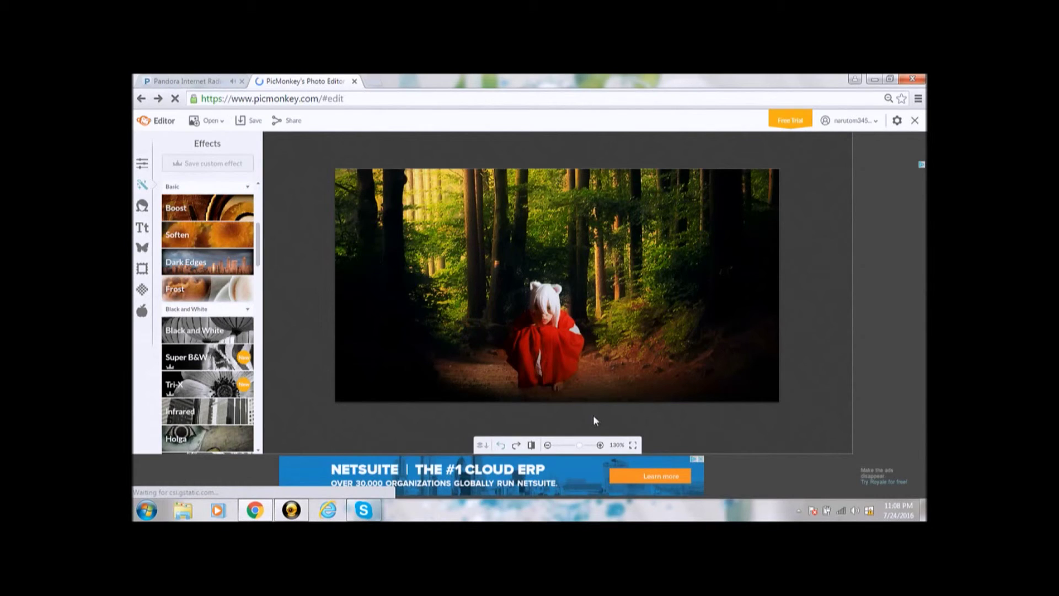
pyautogui.click(516, 446)
pyautogui.click(501, 445)
pyautogui.click(501, 445)
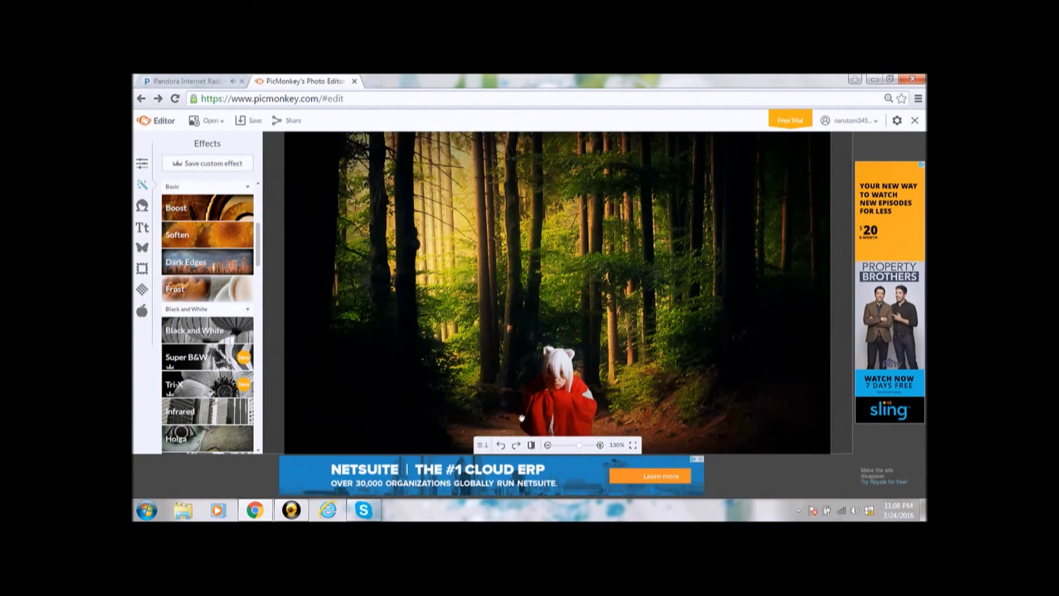
pyautogui.click(635, 446)
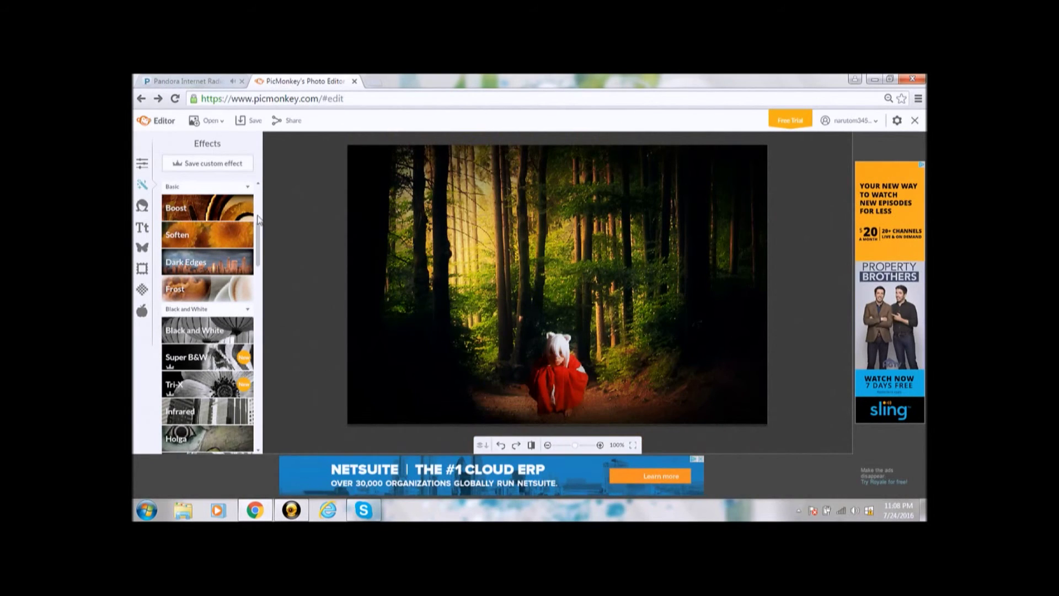
# - Save the uncropped composite to the computer as a JPG in Pierce quality named "i love it"
pyautogui.click(241, 123)
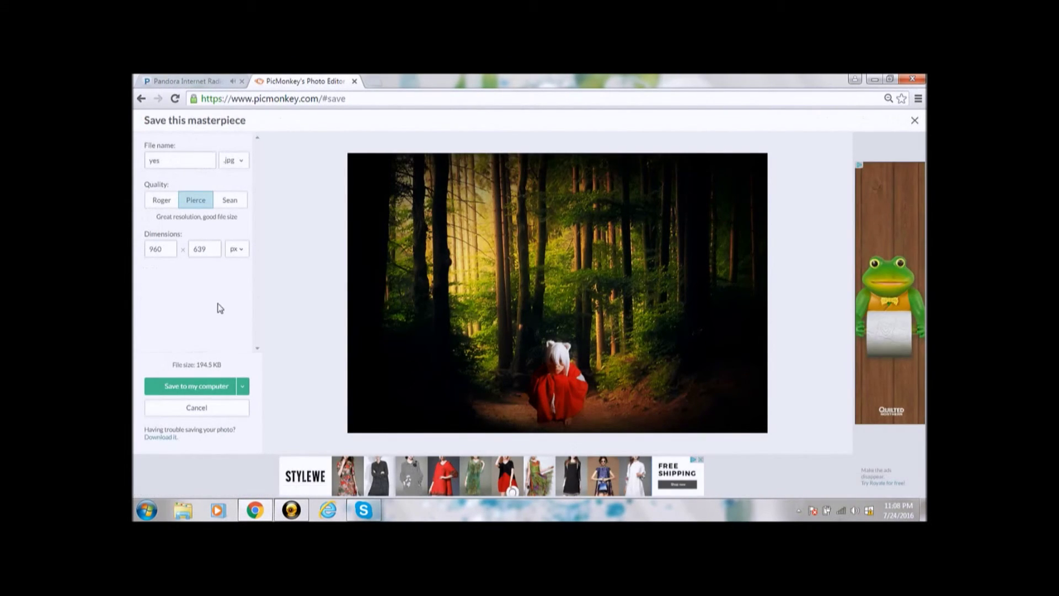
pyautogui.click(203, 388)
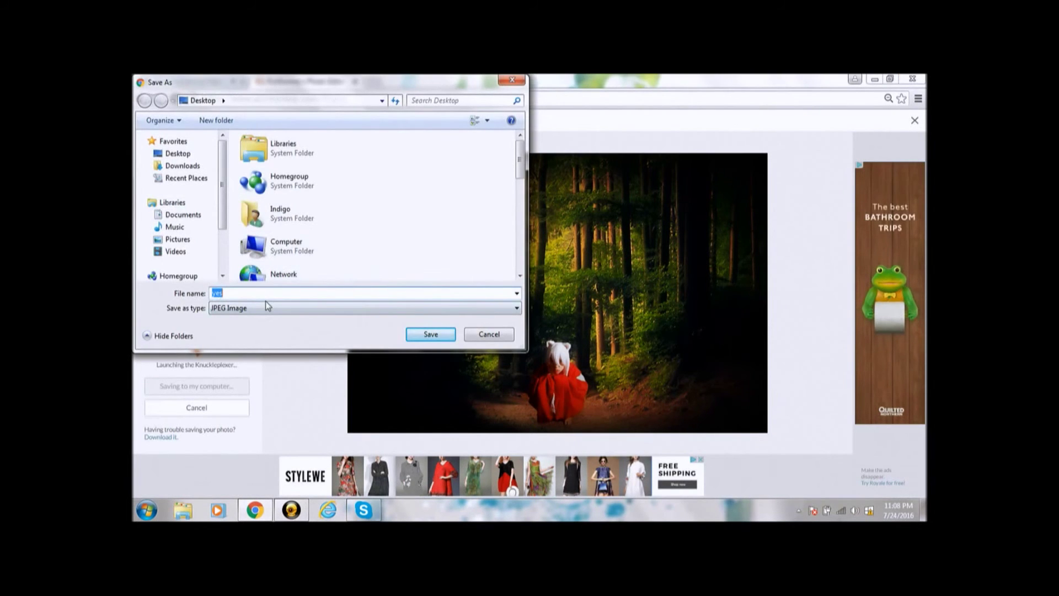
pyautogui.click(268, 293)
pyautogui.write('i love it')
pyautogui.click(420, 335)
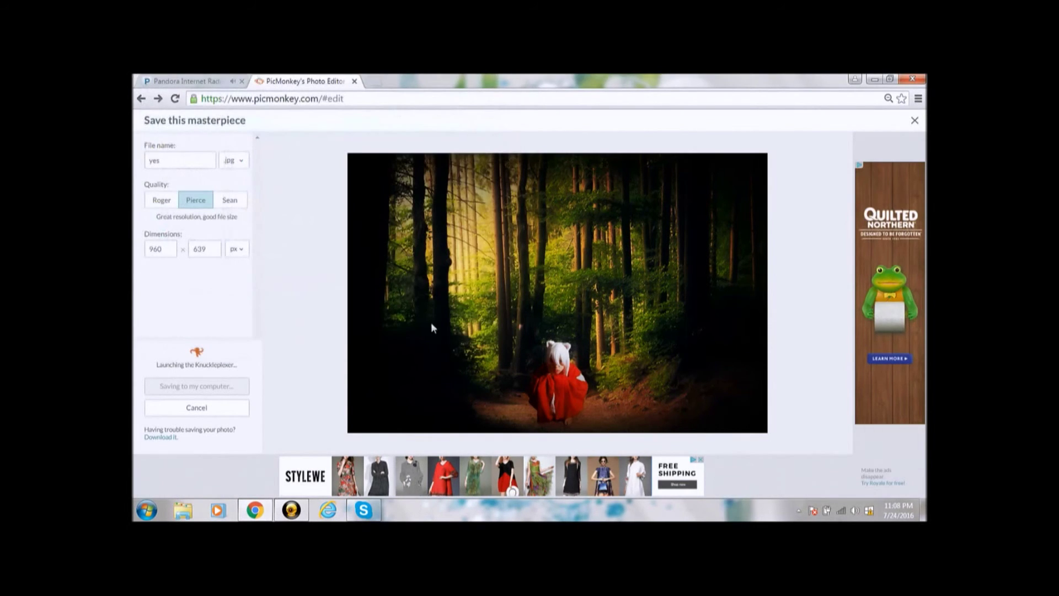
# - Compare the finished composite with its original version
pyautogui.moveTo(290, 515)
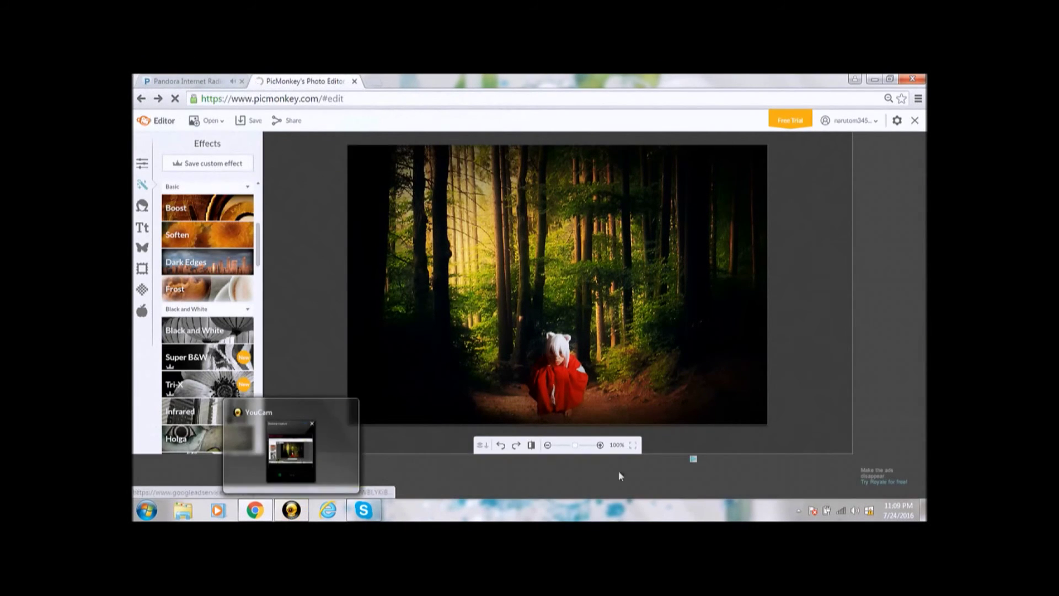
pyautogui.click(531, 445)
pyautogui.click(530, 447)
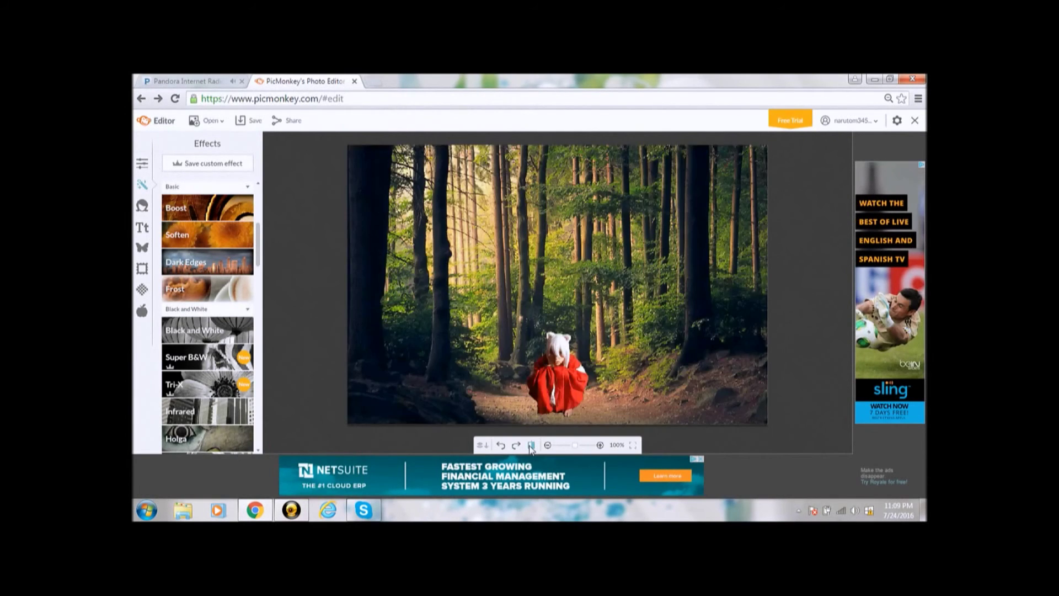
pyautogui.click(531, 447)
pyautogui.click(295, 512)
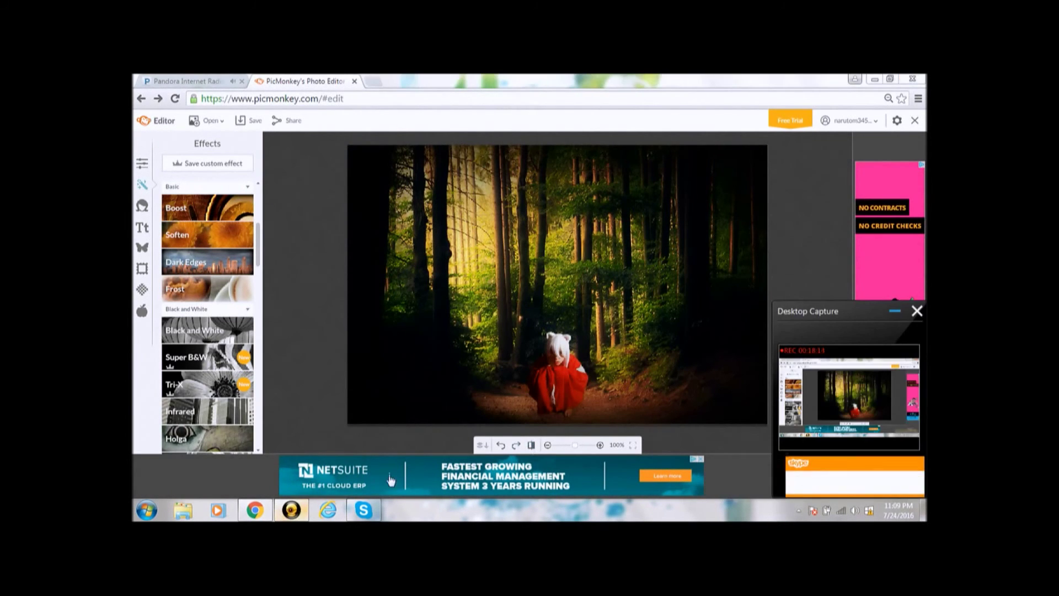